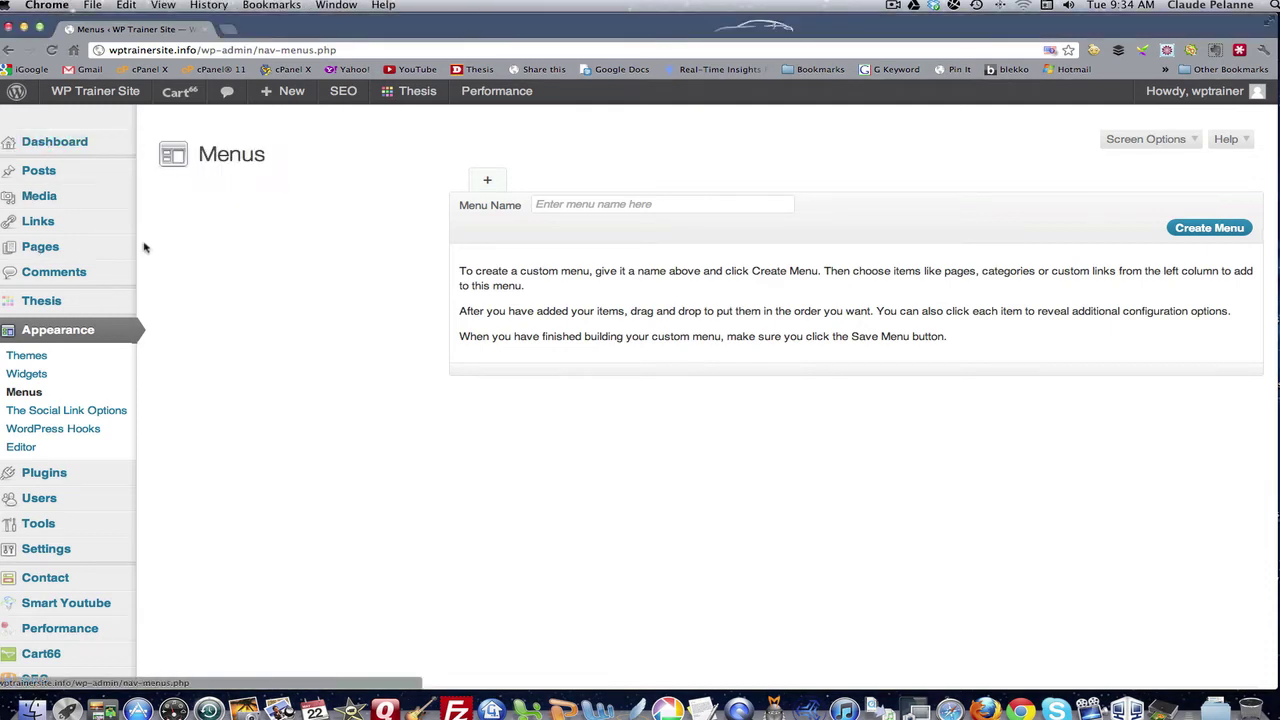
# Open the Appearance section of the site's admin area and go to its Menus page
pyautogui.moveTo(40, 144)
pyautogui.moveTo(265, 93)
pyautogui.click(58, 331)
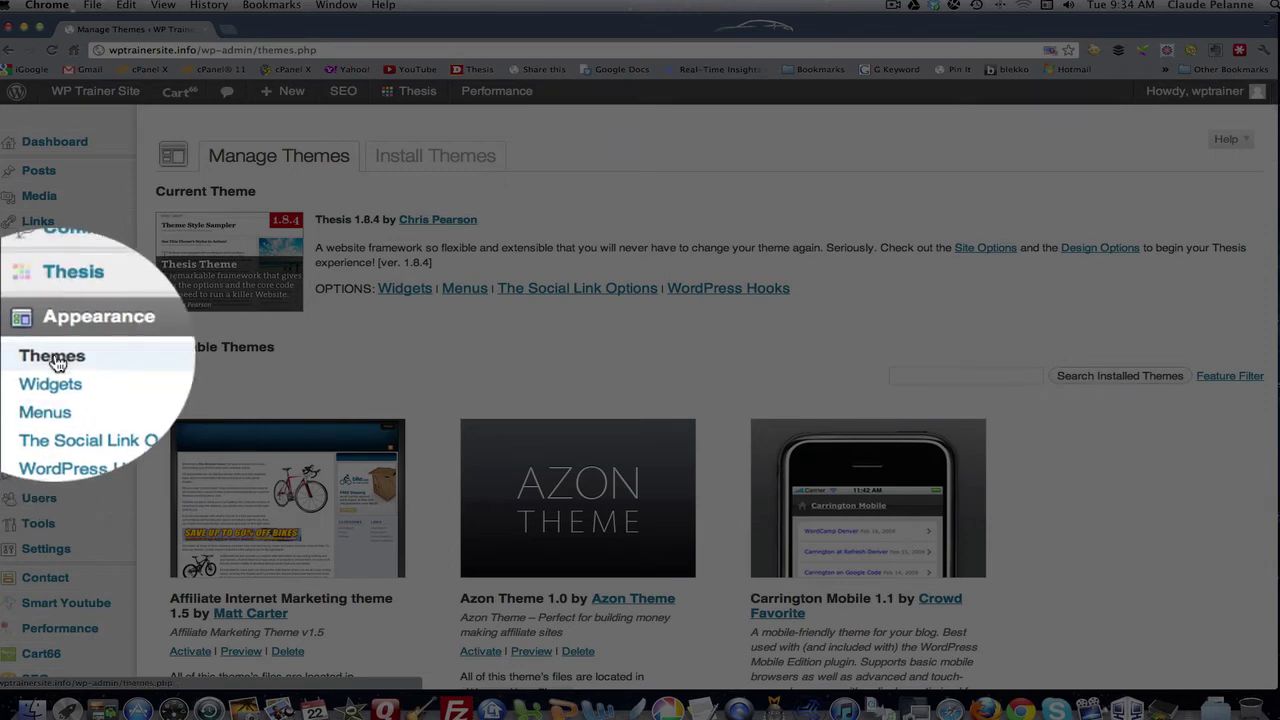
pyautogui.click(22, 392)
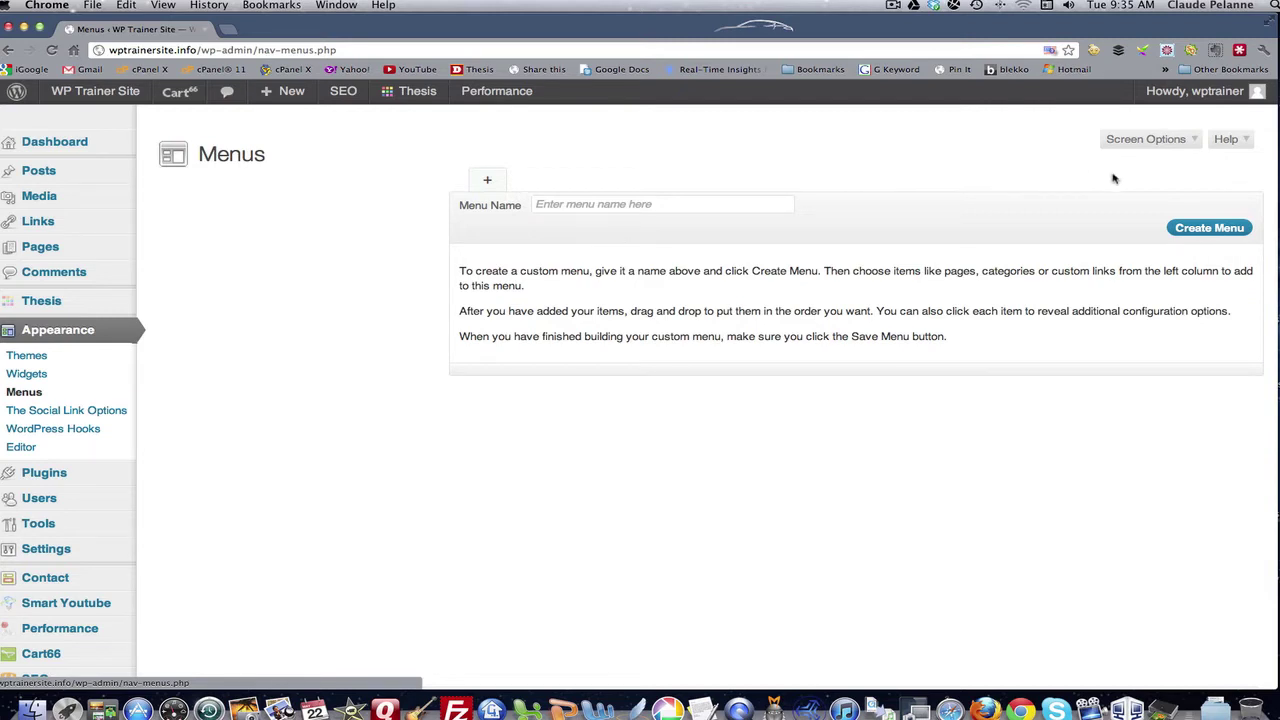
# In the screen options, show the Pages, Custom Links, Posts, Categories and Tags boxes on the Menus page
pyautogui.click(1143, 142)
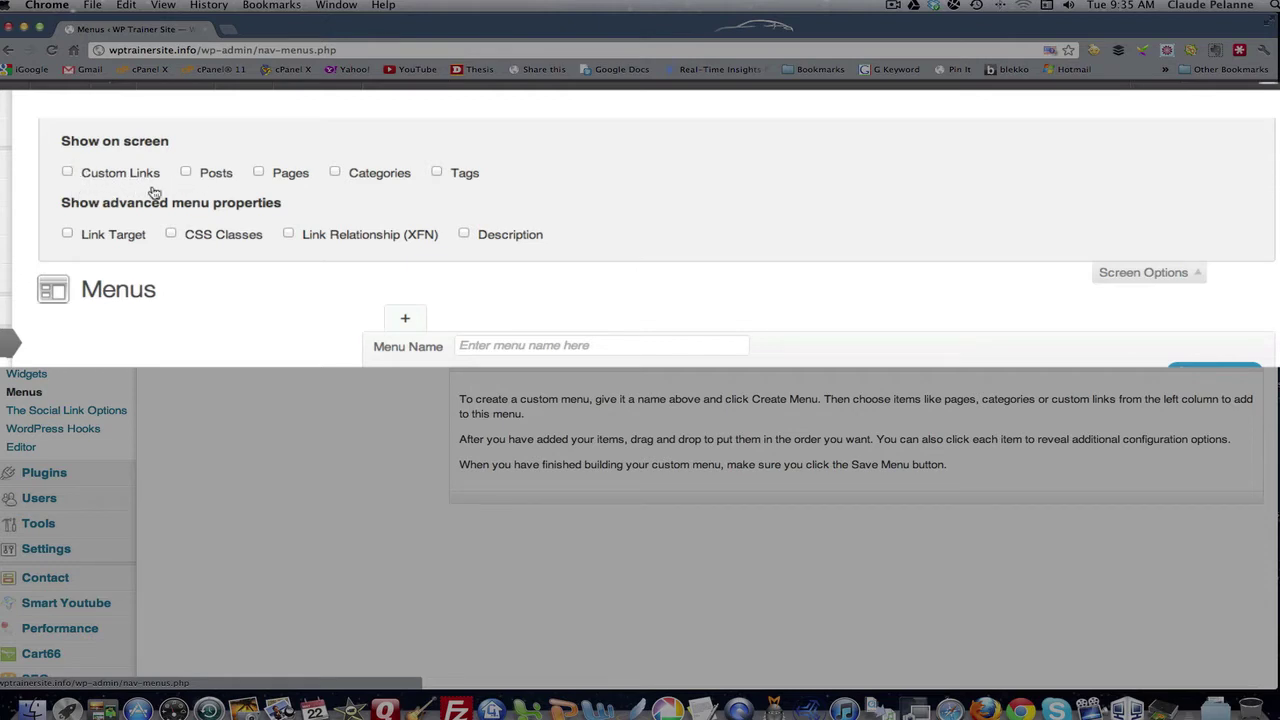
pyautogui.click(259, 173)
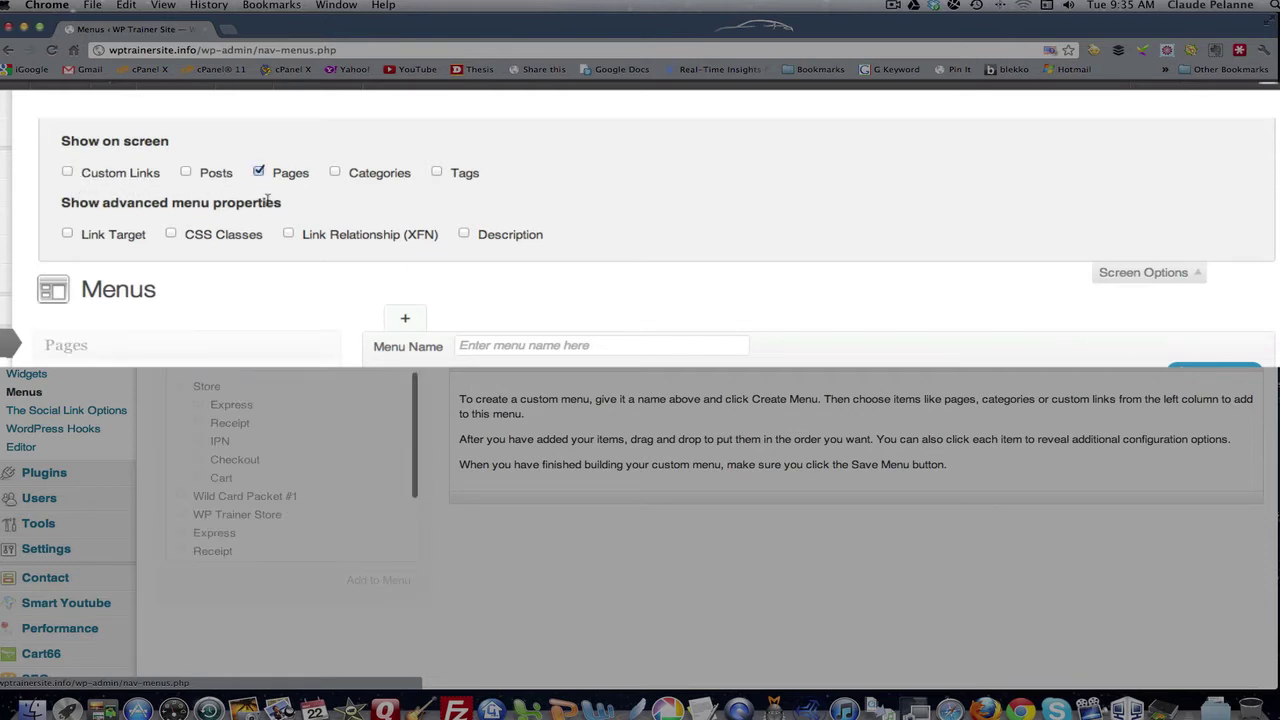
pyautogui.click(68, 172)
pyautogui.click(187, 173)
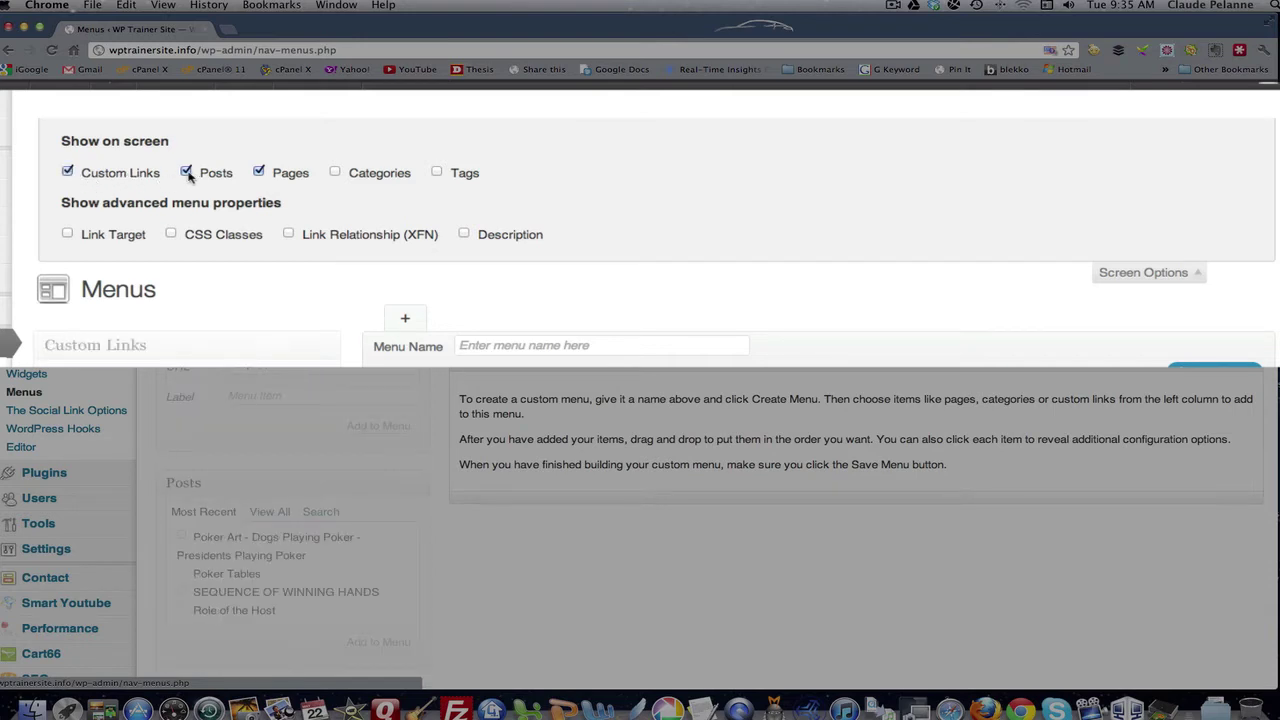
pyautogui.click(335, 172)
pyautogui.click(437, 172)
# Enable the advanced menu properties Link Target, CSS Classes, Link Relationship (XFN) and Description, and close the screen options
pyautogui.click(67, 235)
pyautogui.click(171, 235)
pyautogui.click(289, 235)
pyautogui.click(467, 234)
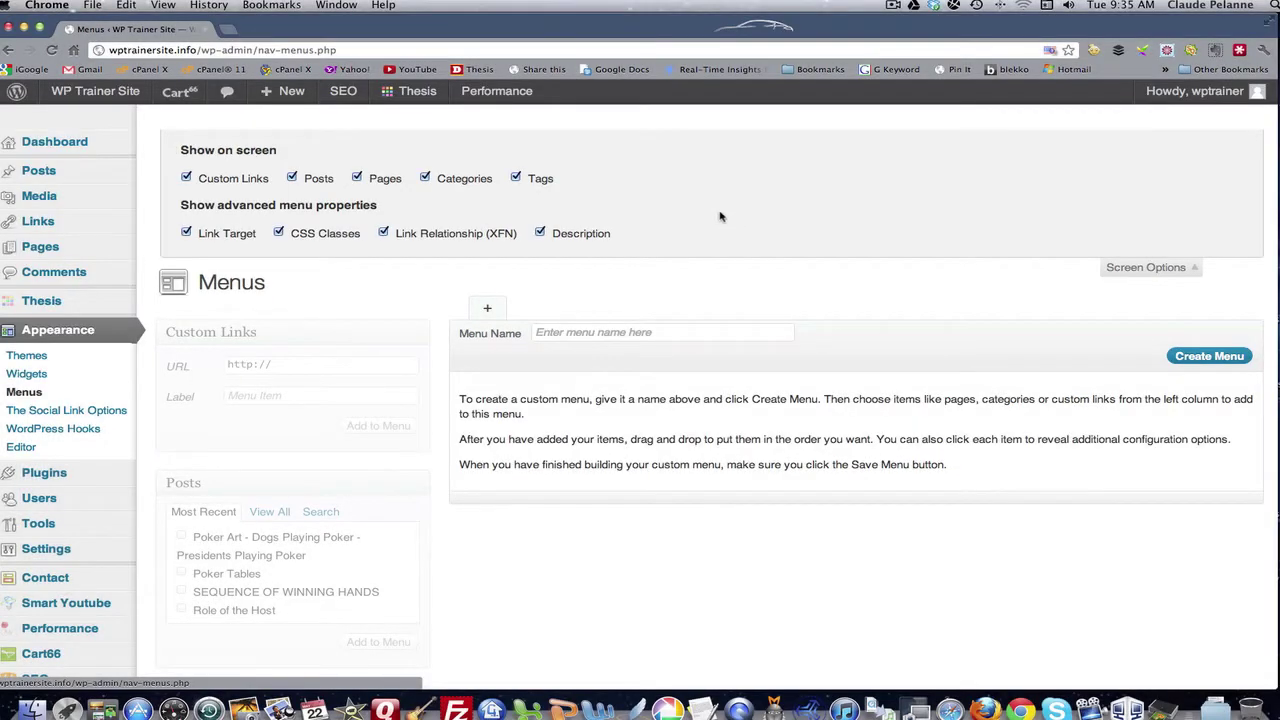
pyautogui.click(1145, 268)
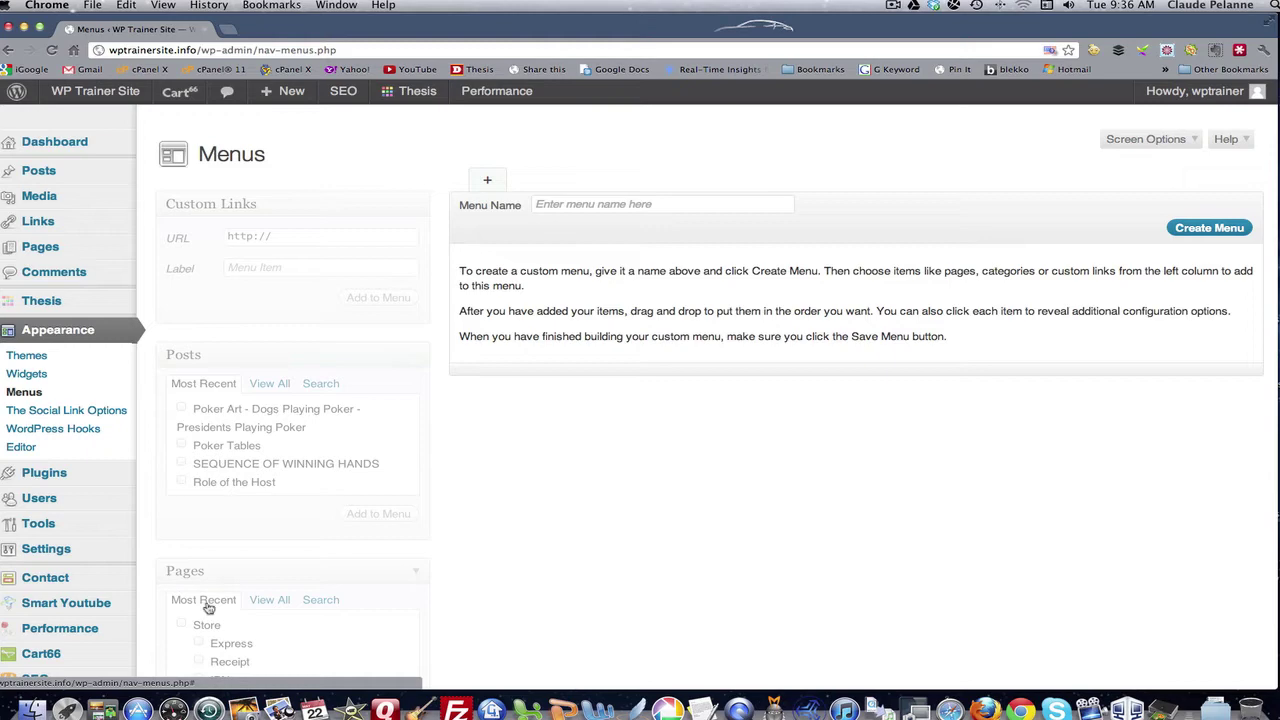
# Create a new custom menu named Main Menu
pyautogui.scroll(-5, 207, 605)
pyautogui.scroll(-5, 214, 390)
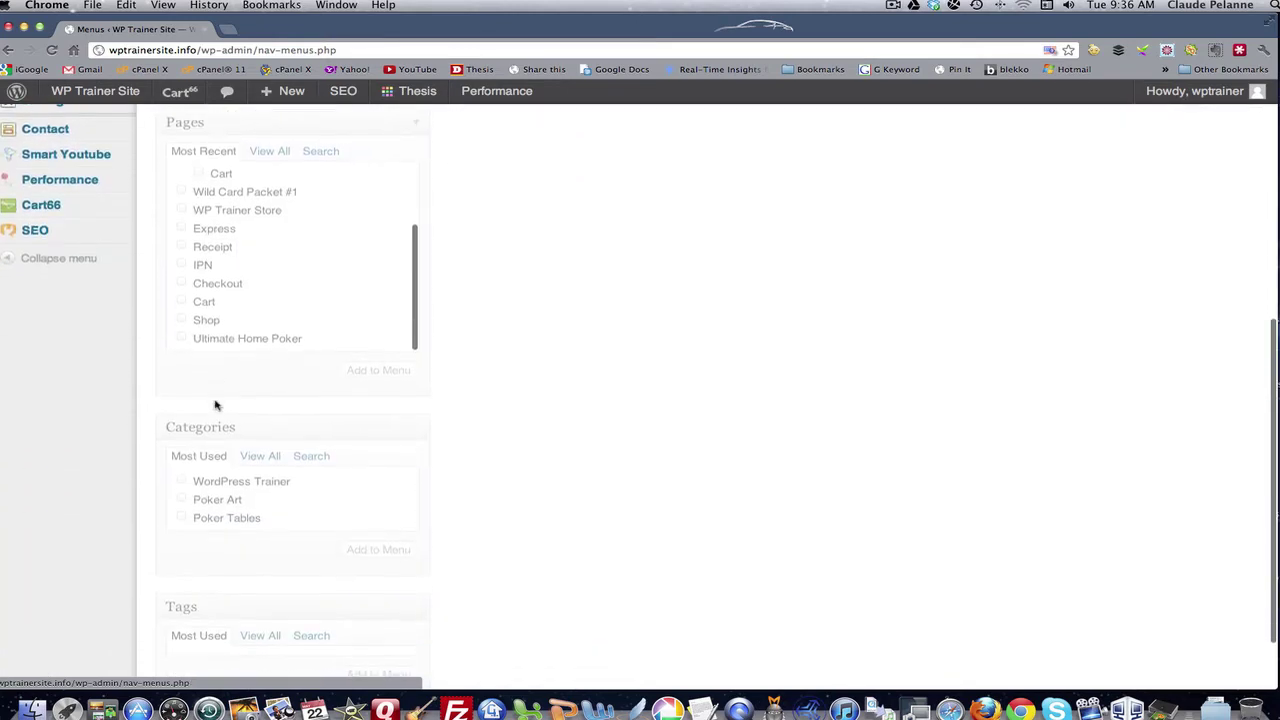
pyautogui.scroll(-3, 214, 405)
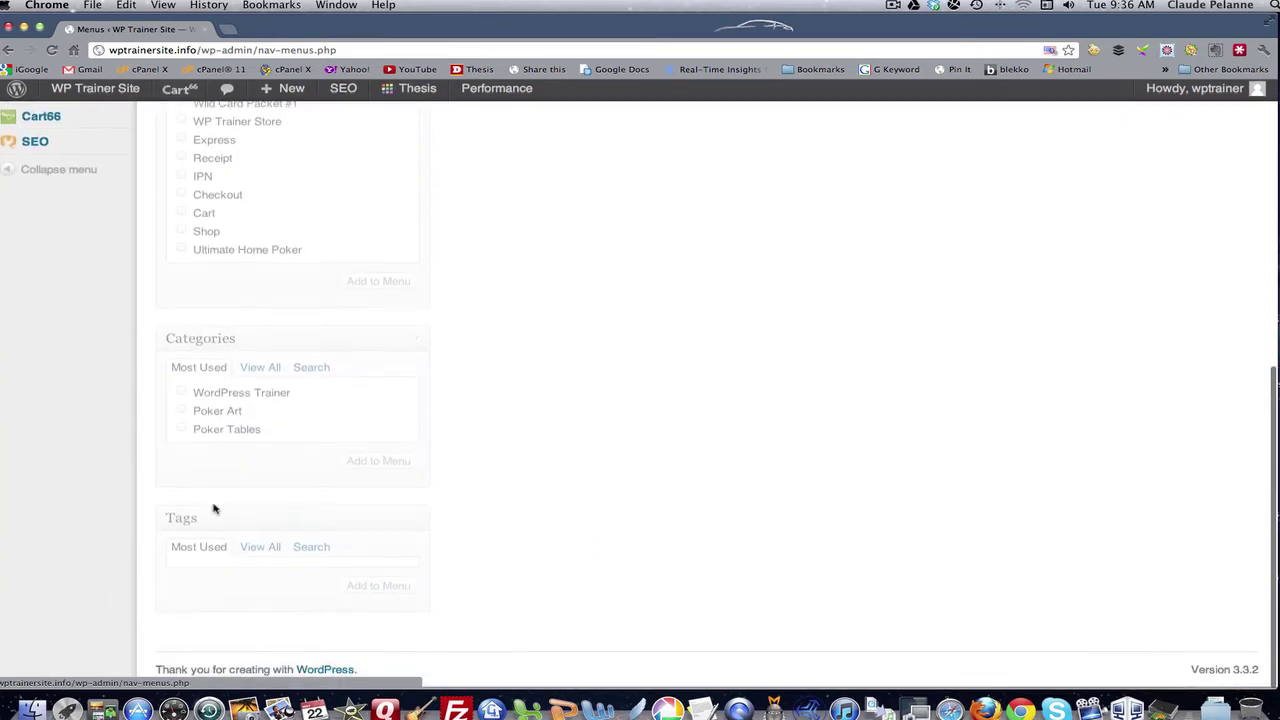
pyautogui.scroll(10, 220, 505)
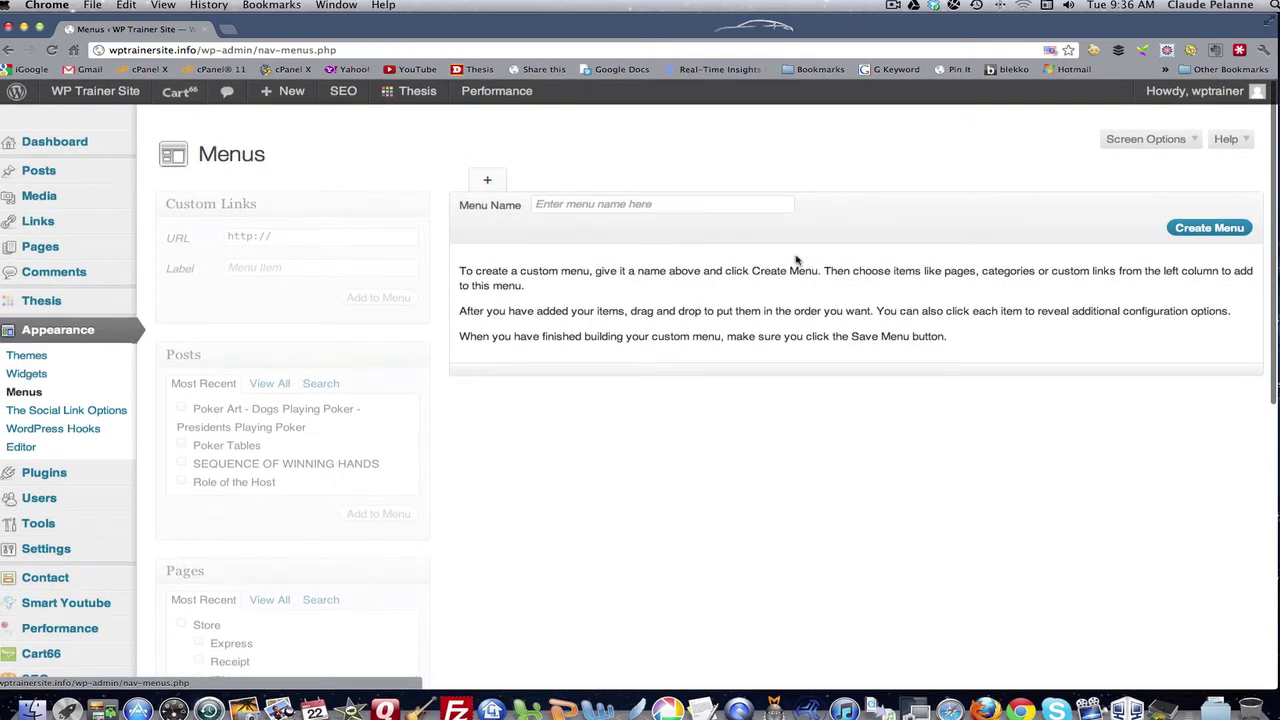
pyautogui.click(552, 204)
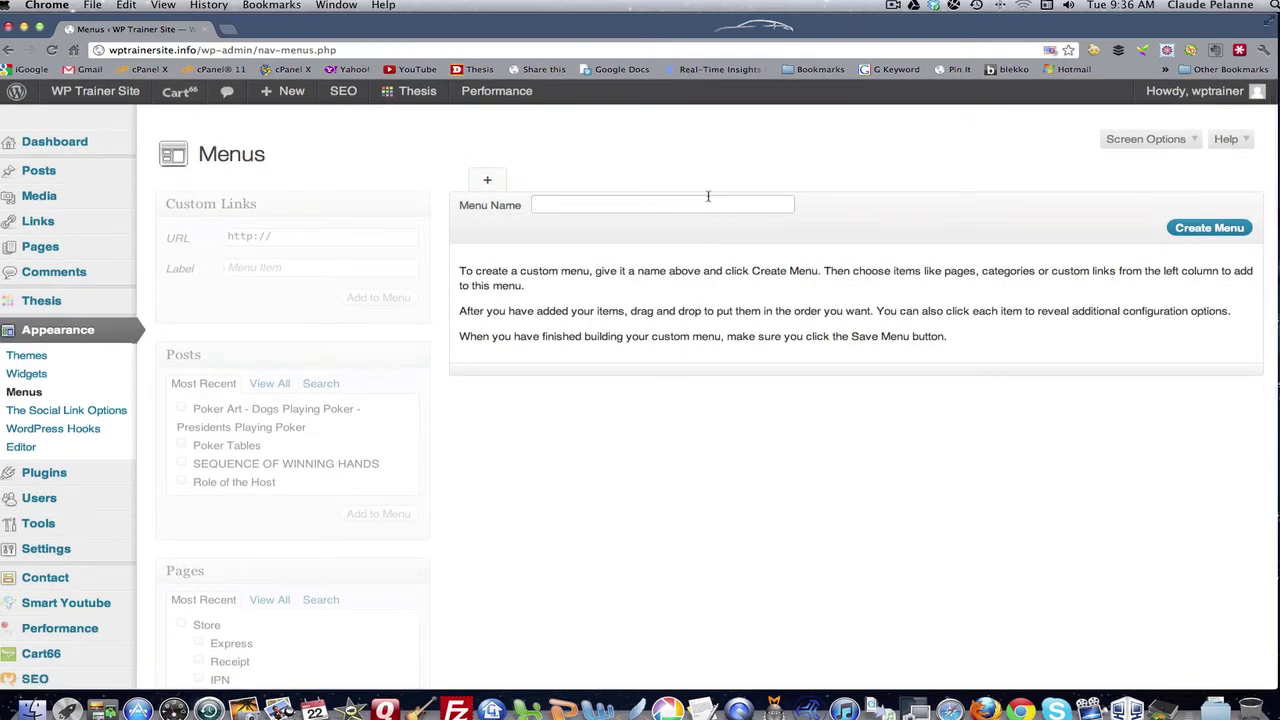
pyautogui.write('Ma')
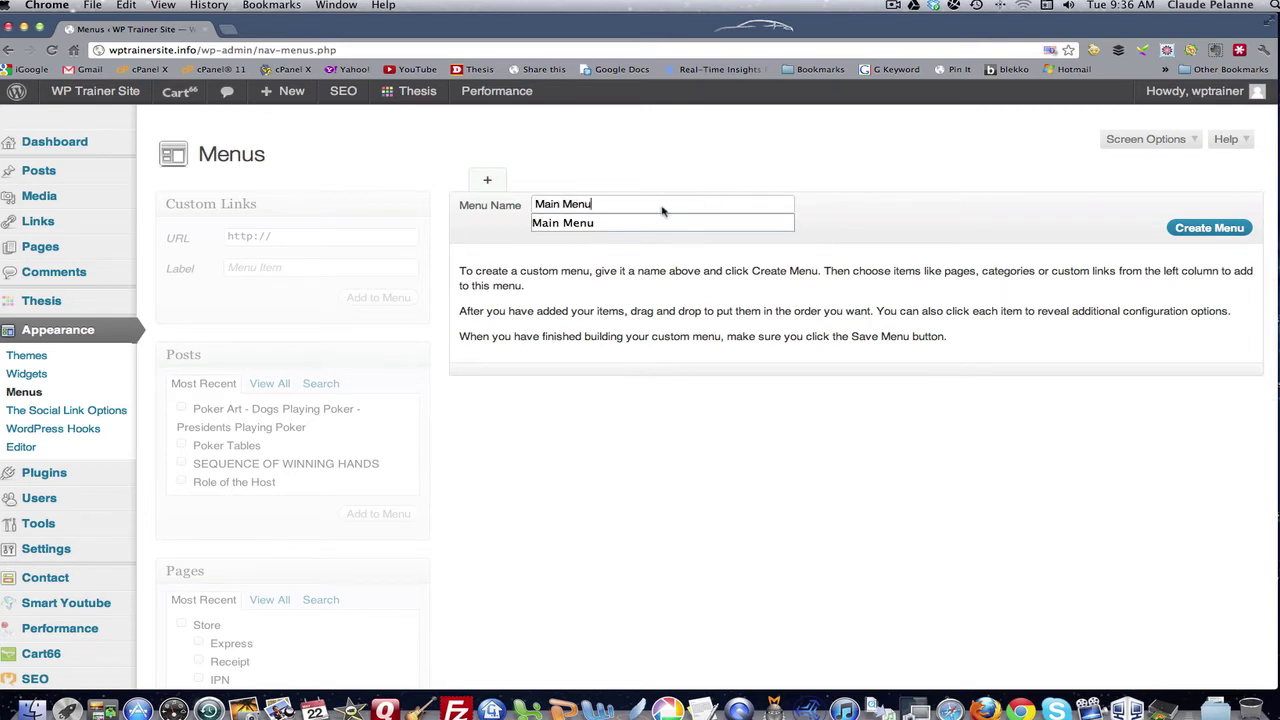
pyautogui.write('in Menu')
pyautogui.click(1209, 228)
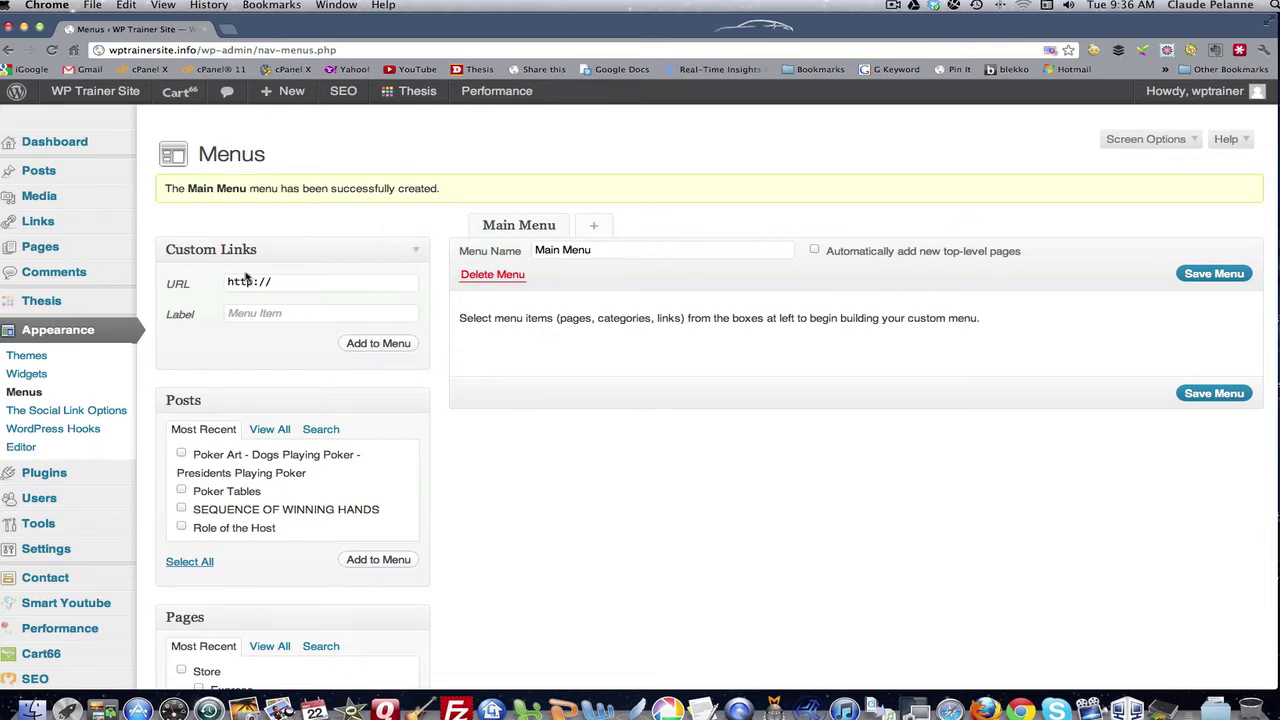
# Look through the Custom Links, Posts, Pages, Categories and Tags boxes for items that can go in the menu
pyautogui.scroll(-2, 243, 295)
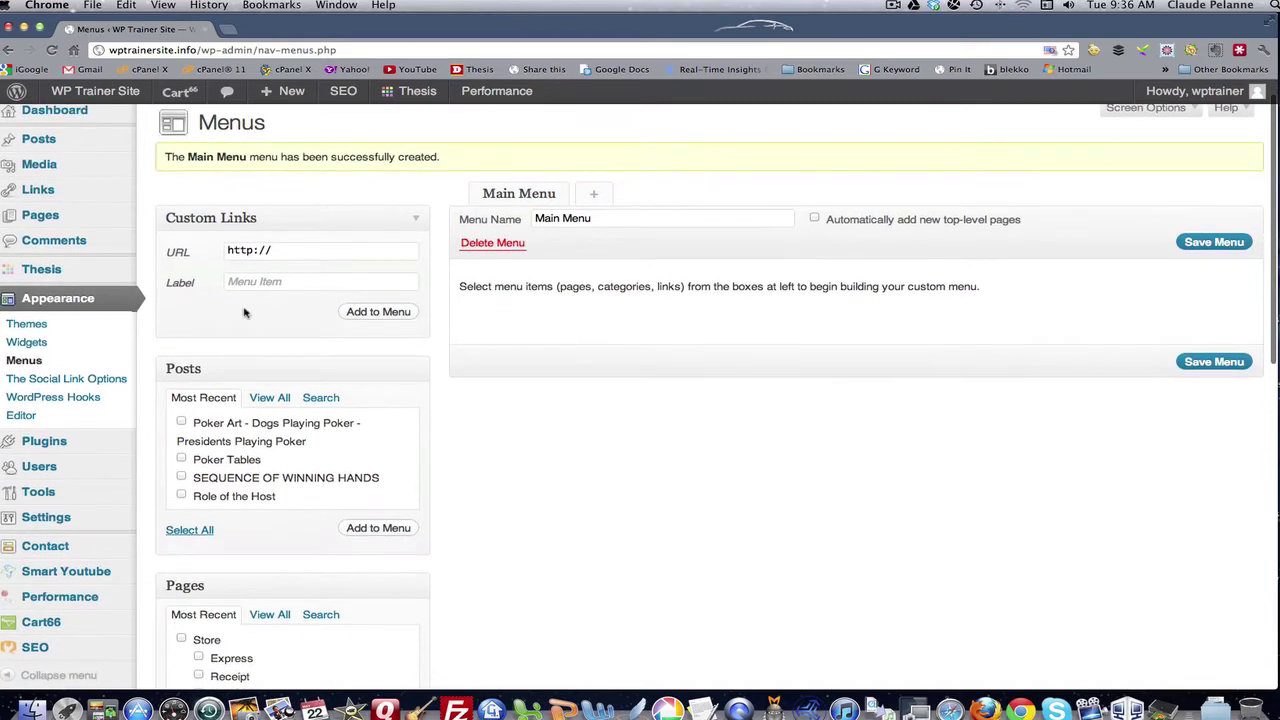
pyautogui.scroll(-2, 243, 313)
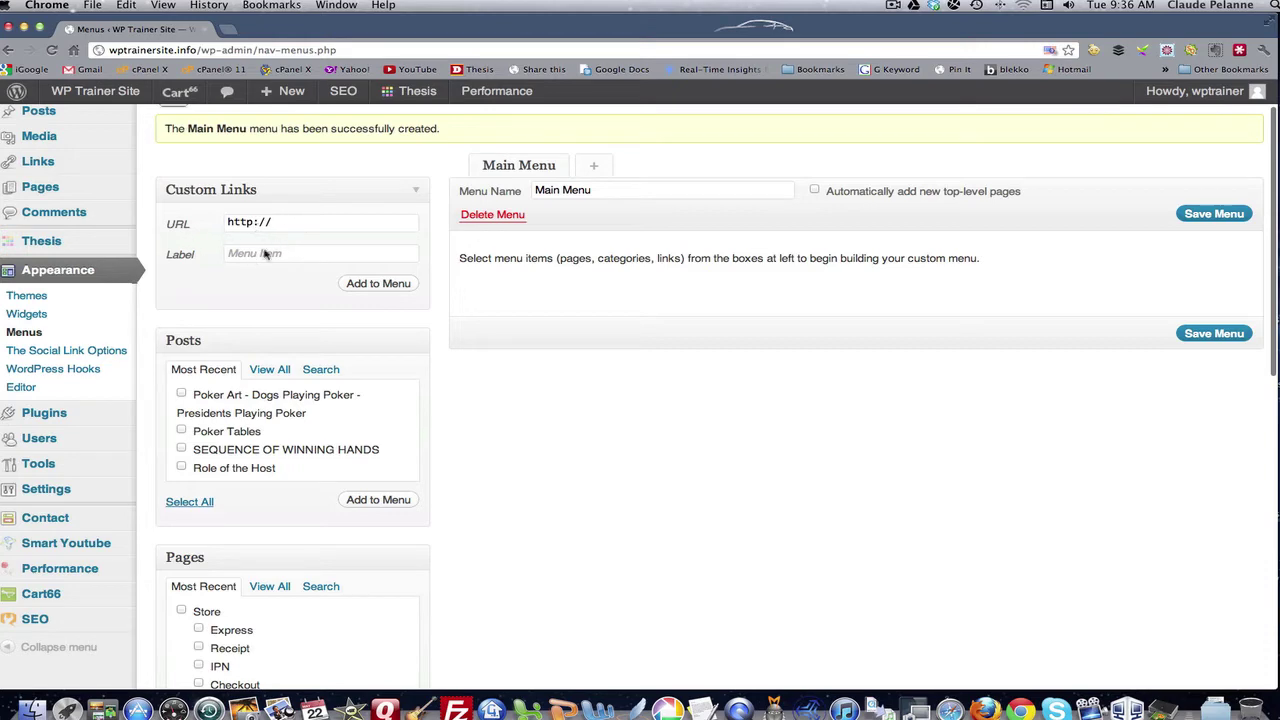
pyautogui.scroll(-5, 222, 362)
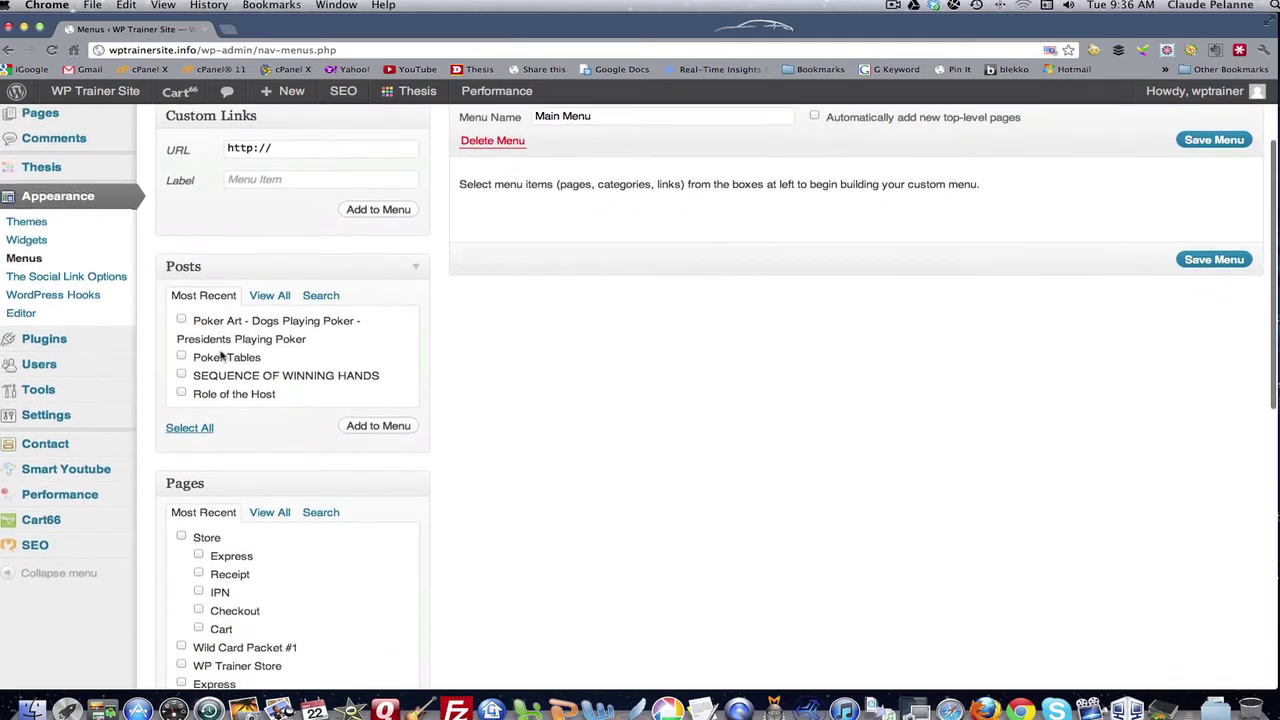
pyautogui.scroll(-1, 200, 280)
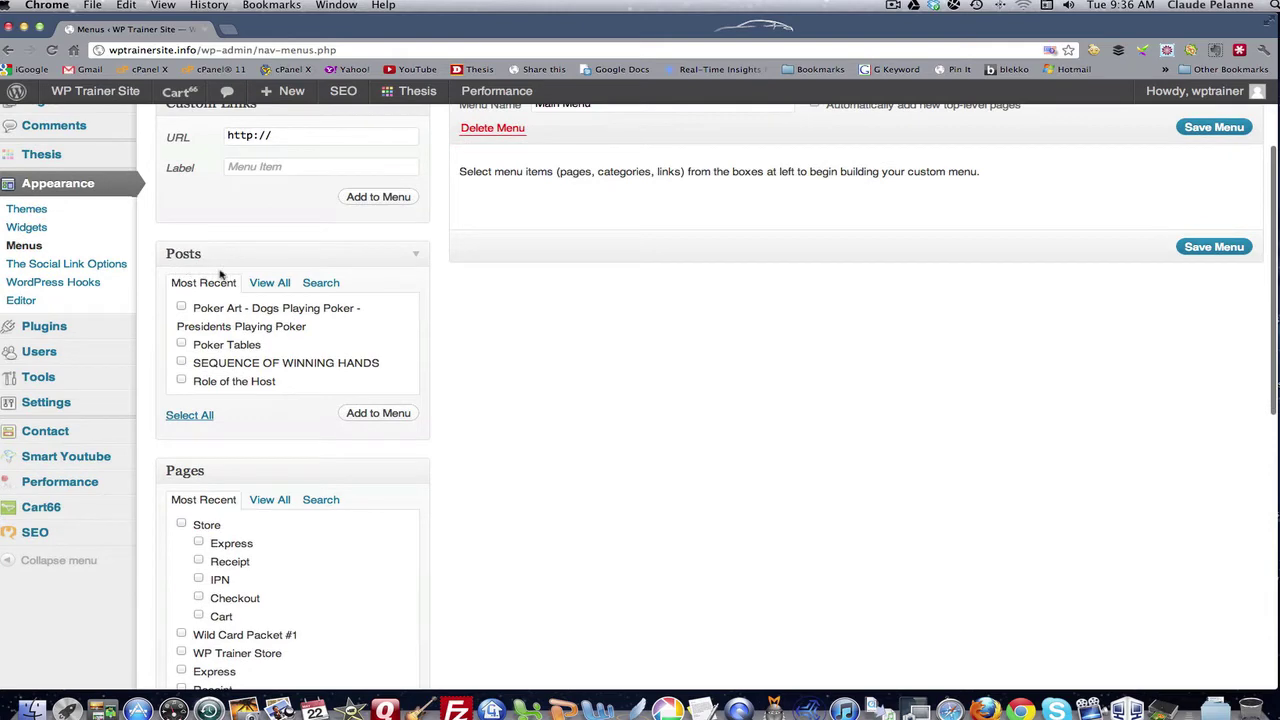
pyautogui.scroll(-10, 230, 320)
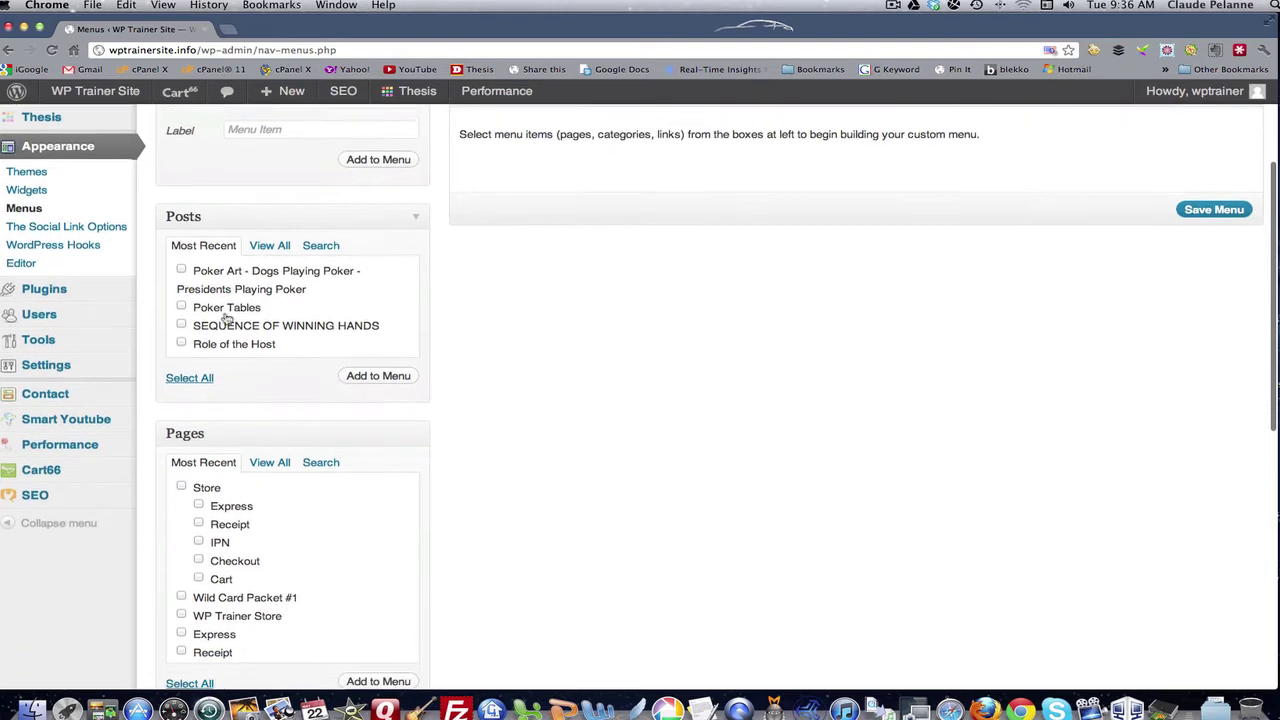
pyautogui.scroll(-3, 286, 374)
pyautogui.scroll(3, 200, 335)
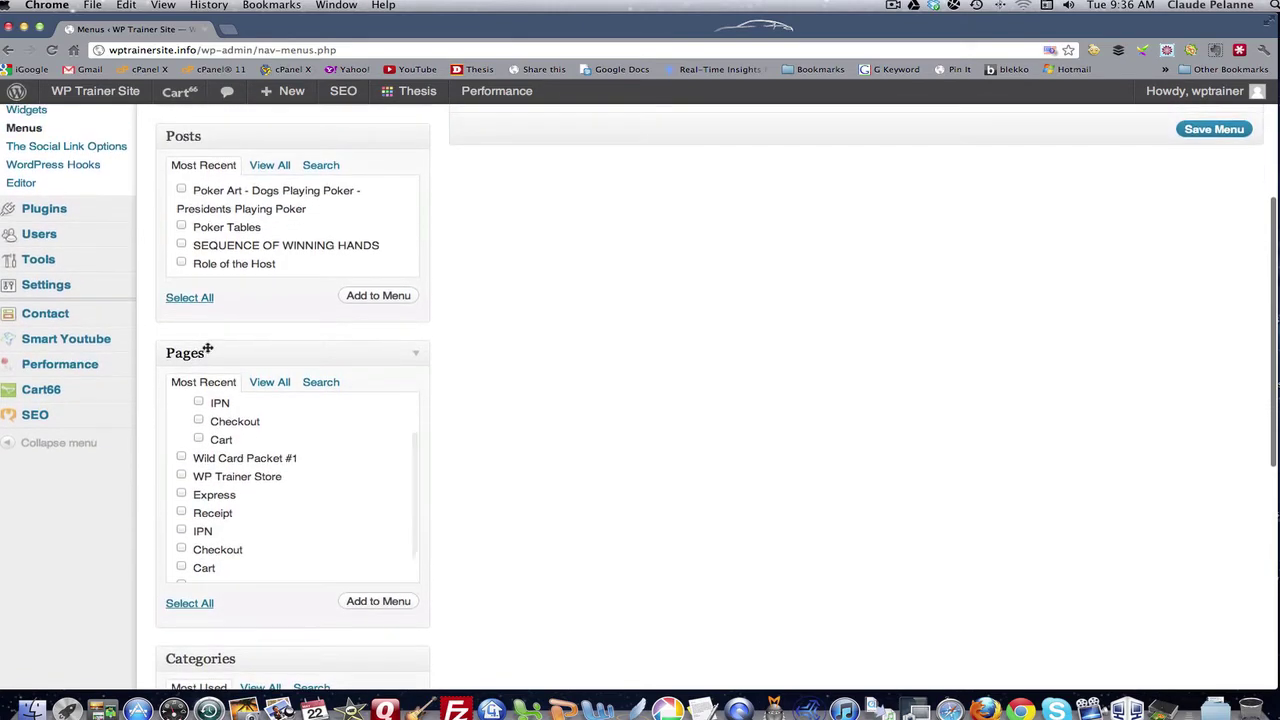
pyautogui.scroll(10, 300, 420)
pyautogui.scroll(-10, 234, 468)
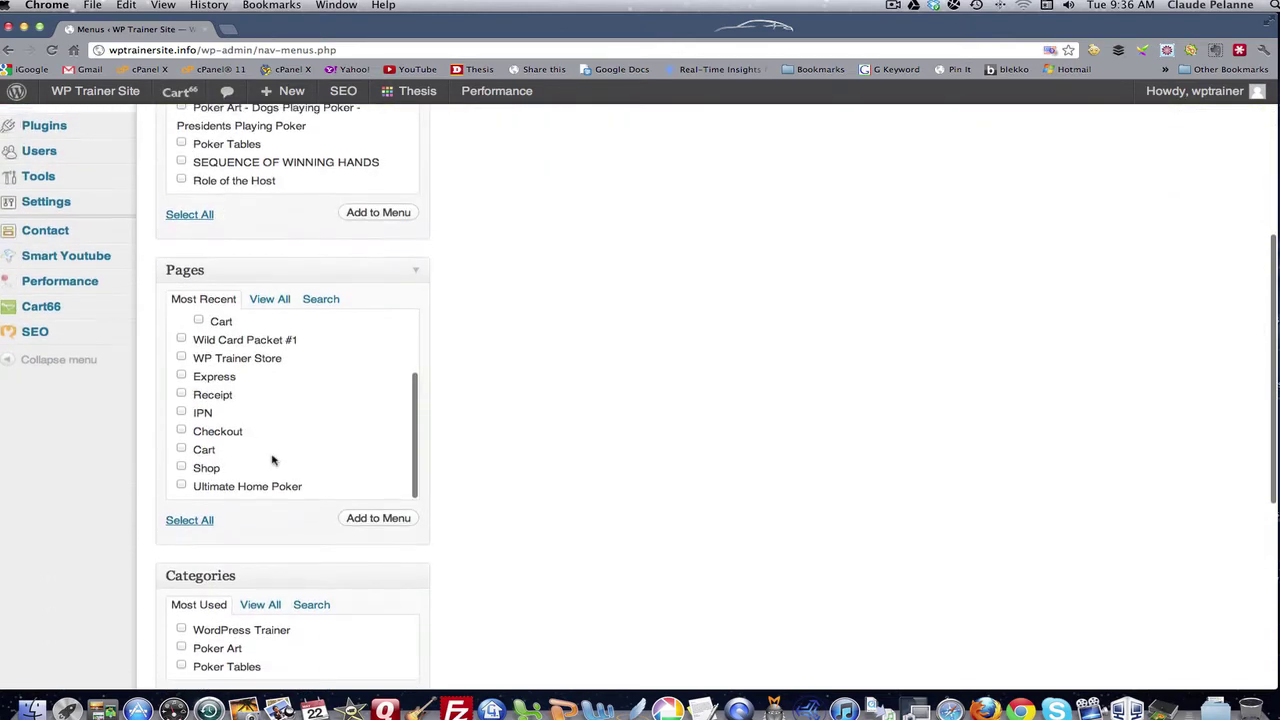
pyautogui.scroll(5, 323, 388)
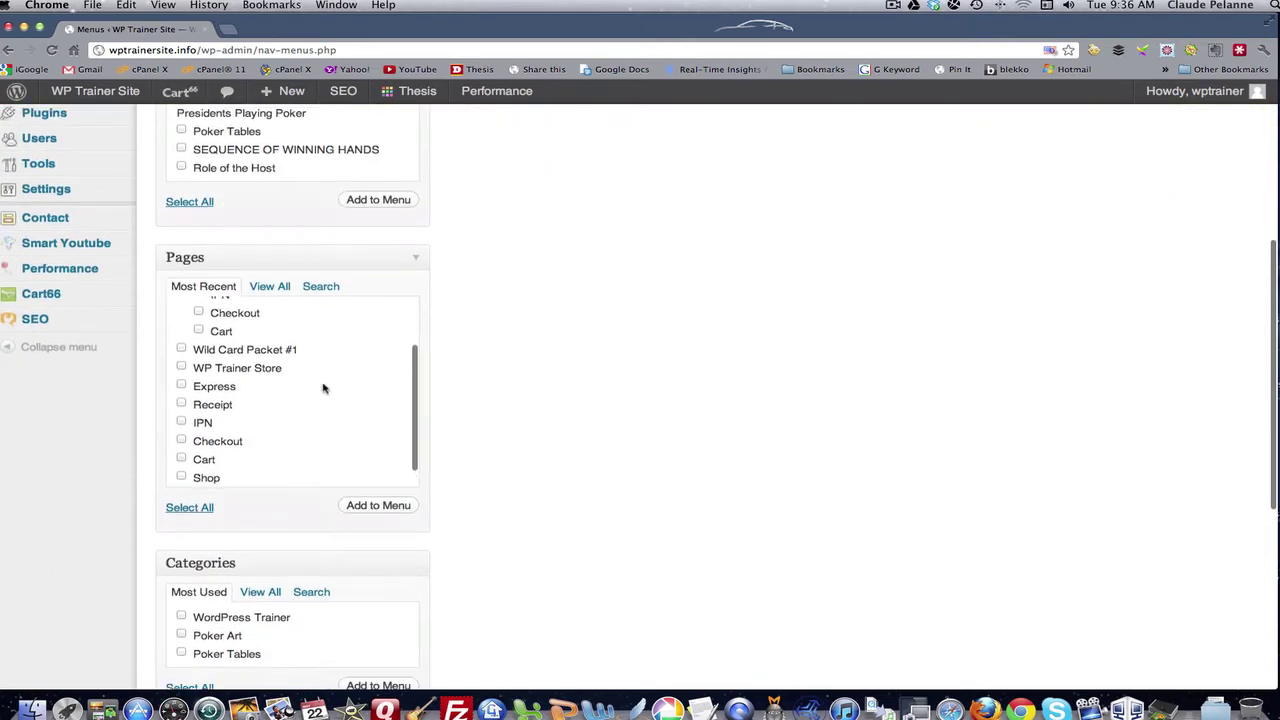
pyautogui.scroll(-5, 323, 390)
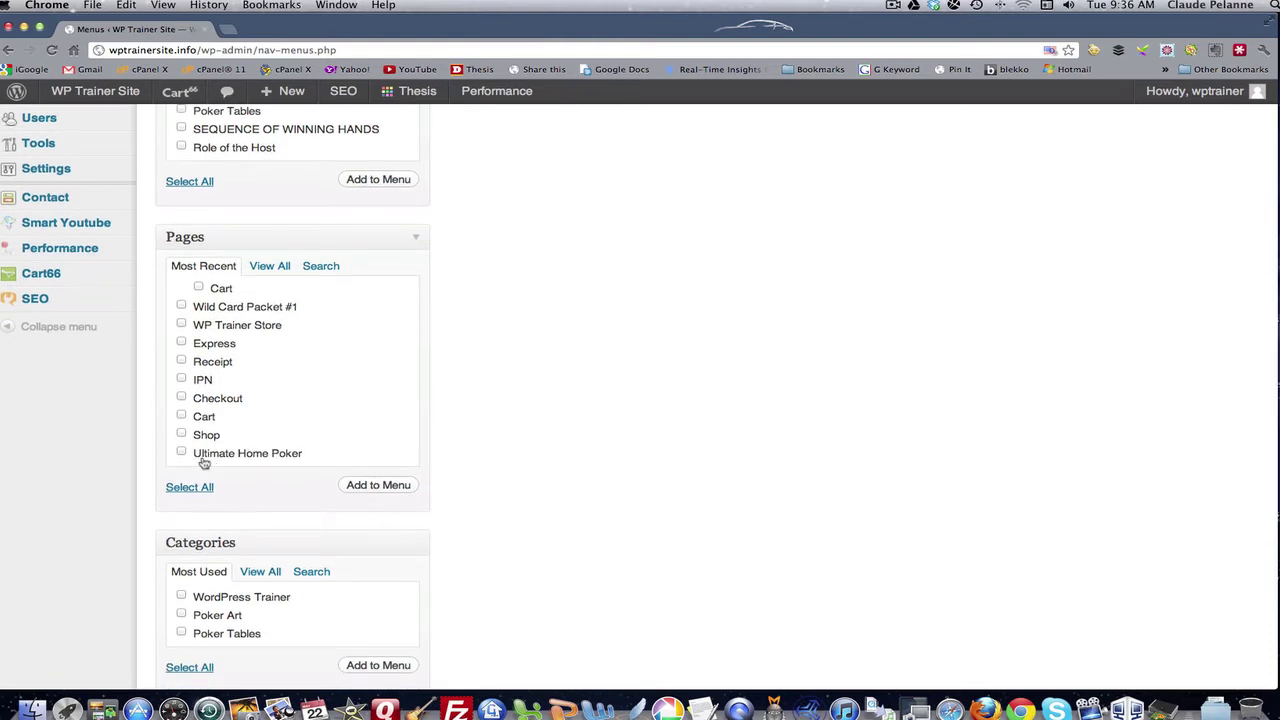
pyautogui.scroll(-9, 204, 463)
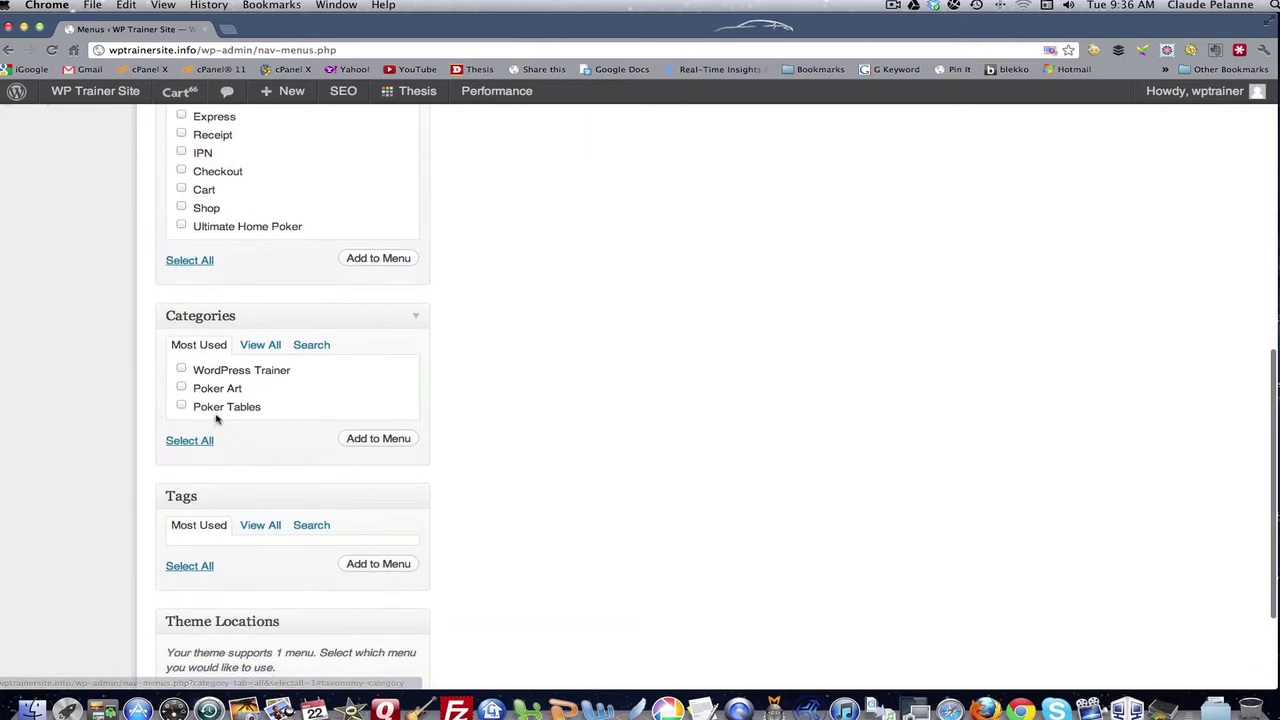
pyautogui.scroll(2, 216, 420)
pyautogui.scroll(-6, 228, 420)
pyautogui.scroll(12, 226, 414)
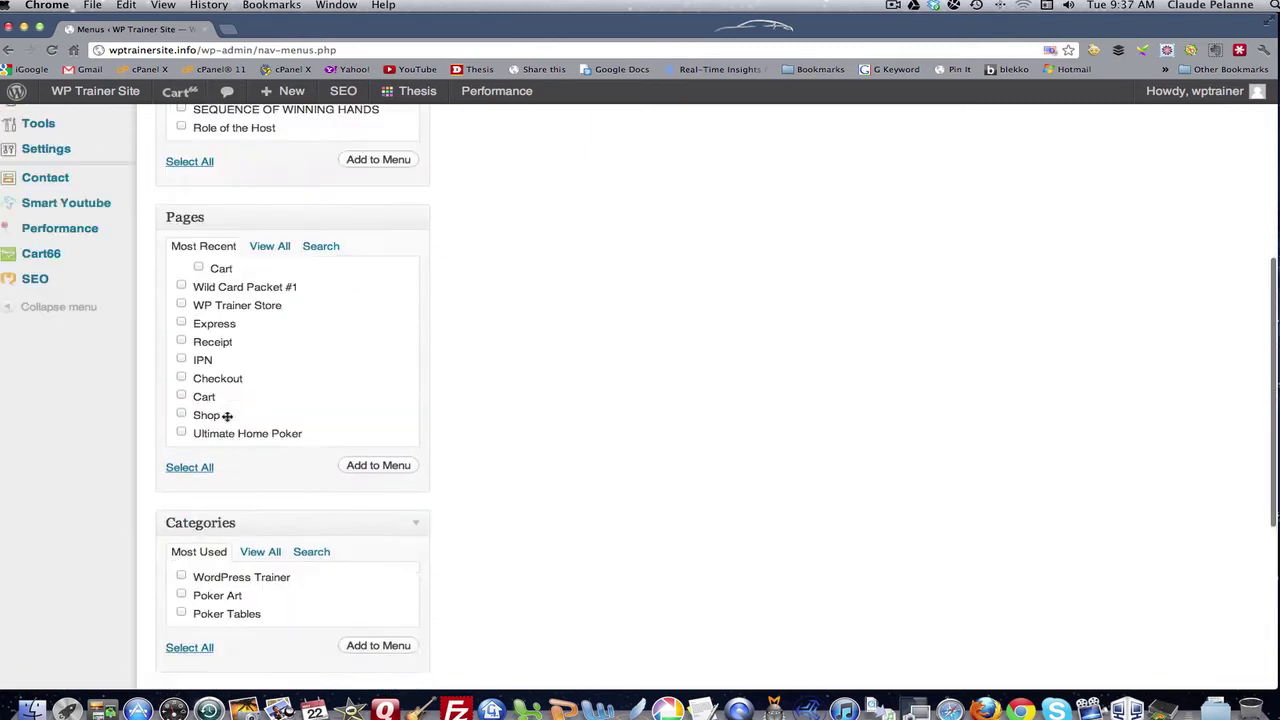
pyautogui.scroll(4, 227, 415)
pyautogui.scroll(-3, 232, 408)
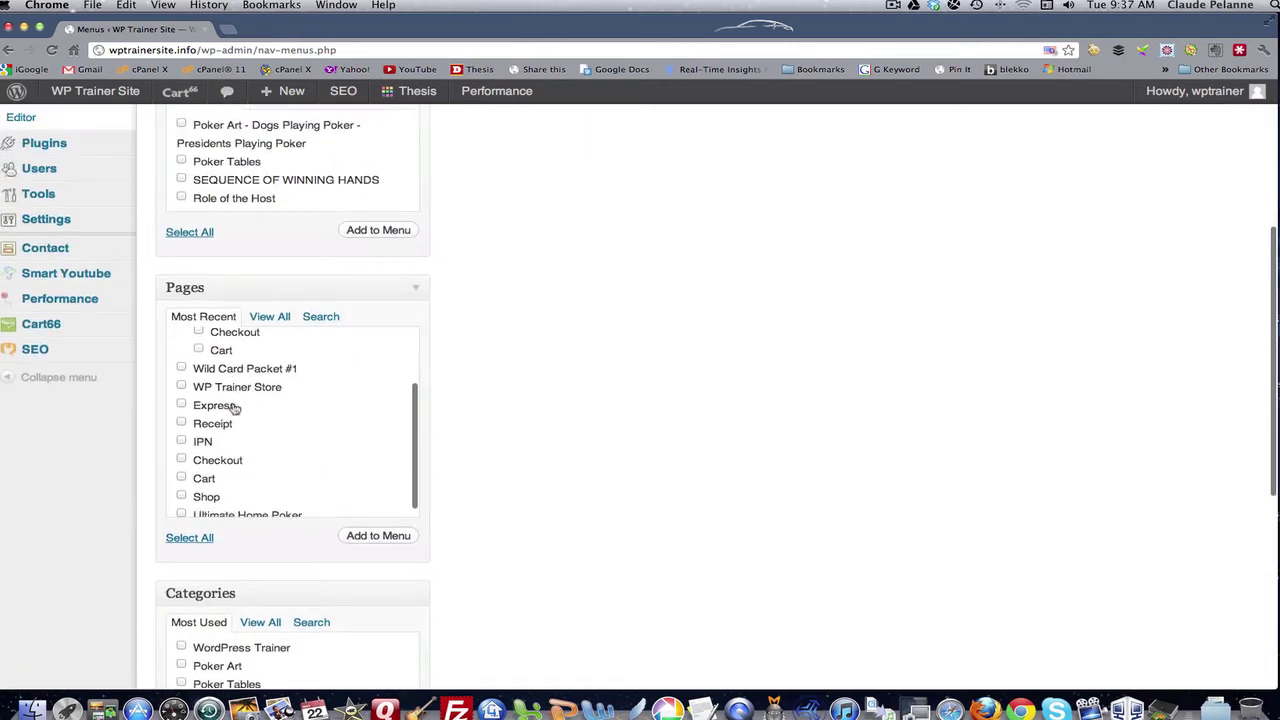
pyautogui.scroll(-2, 232, 408)
pyautogui.scroll(5, 249, 294)
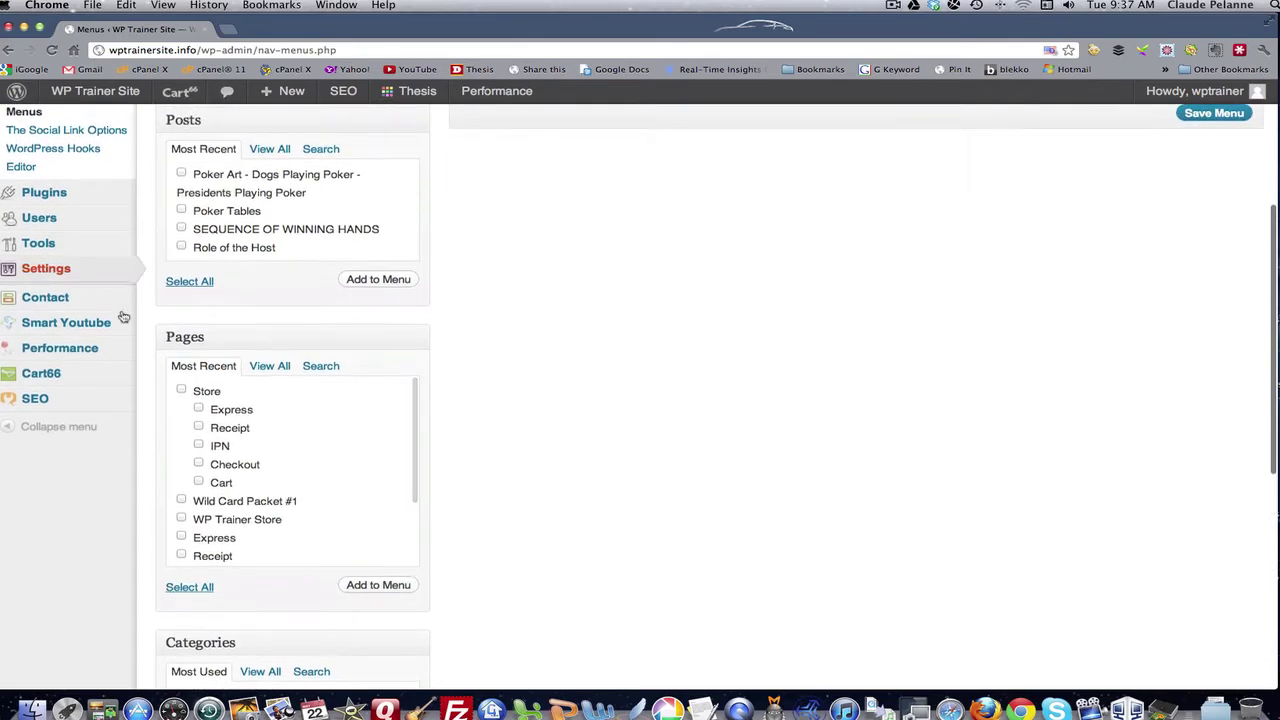
pyautogui.scroll(2, 177, 349)
pyautogui.scroll(-3, 171, 371)
pyautogui.scroll(-1, 200, 370)
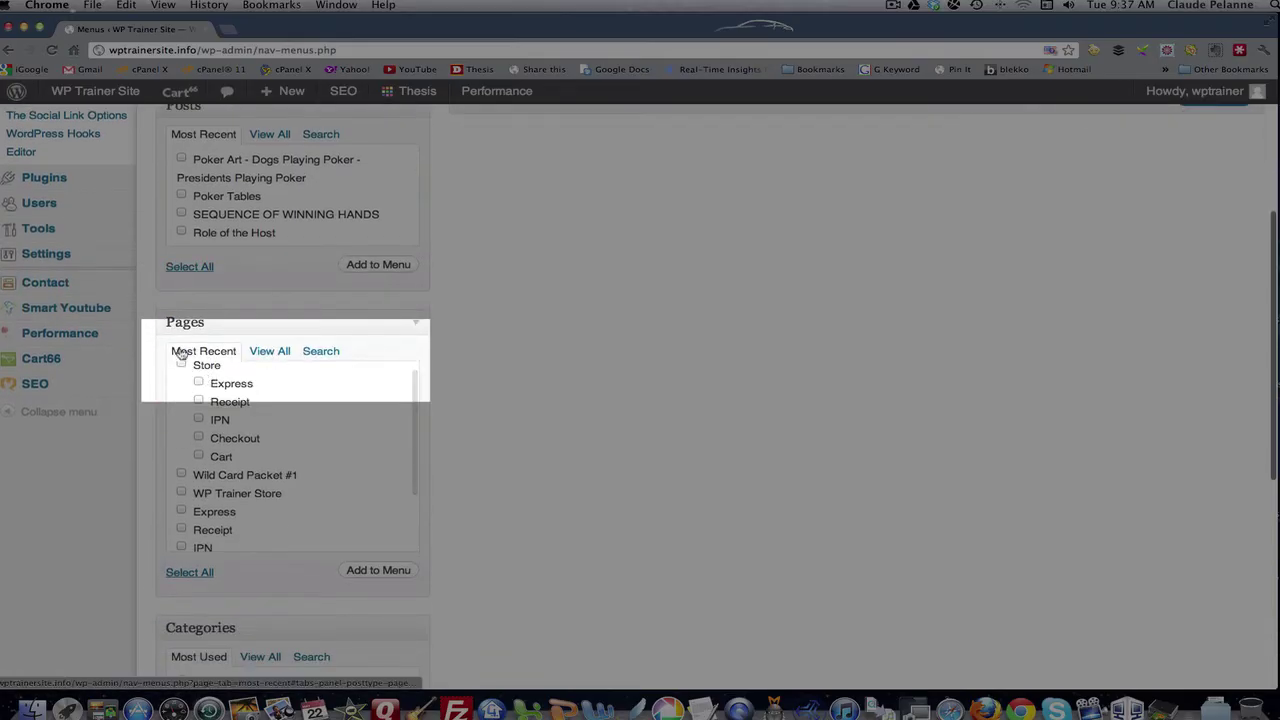
# From the full list of pages, add Home, About Us, Disclaimer, Disclosure, Privacy Policy and Sitemap to Main Menu
pyautogui.click(267, 352)
pyautogui.scroll(-2, 300, 402)
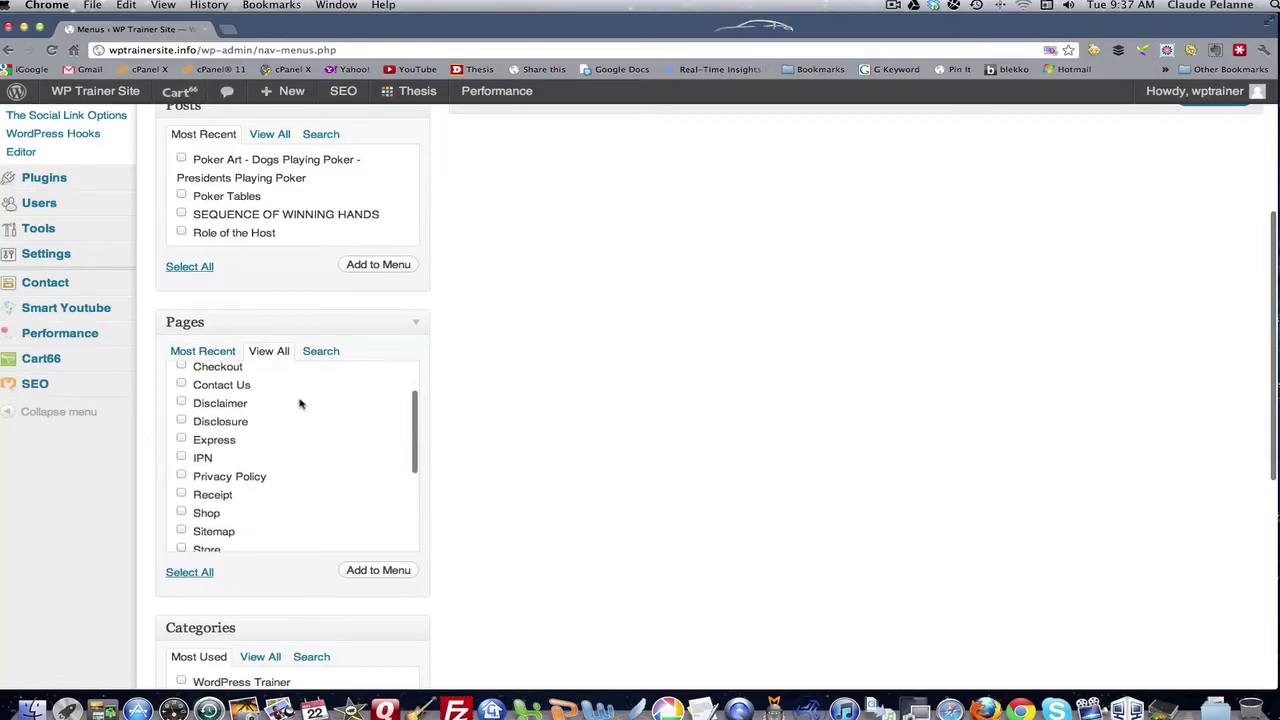
pyautogui.scroll(4, 300, 403)
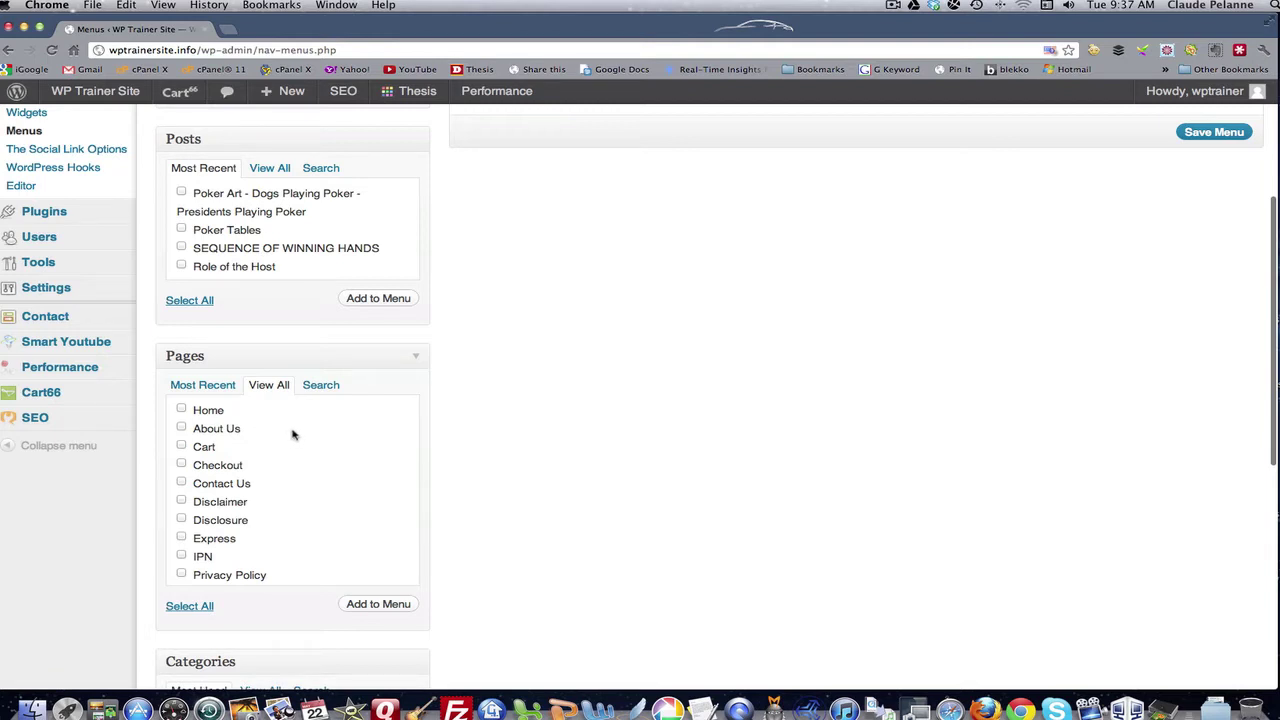
pyautogui.click(182, 410)
pyautogui.click(182, 428)
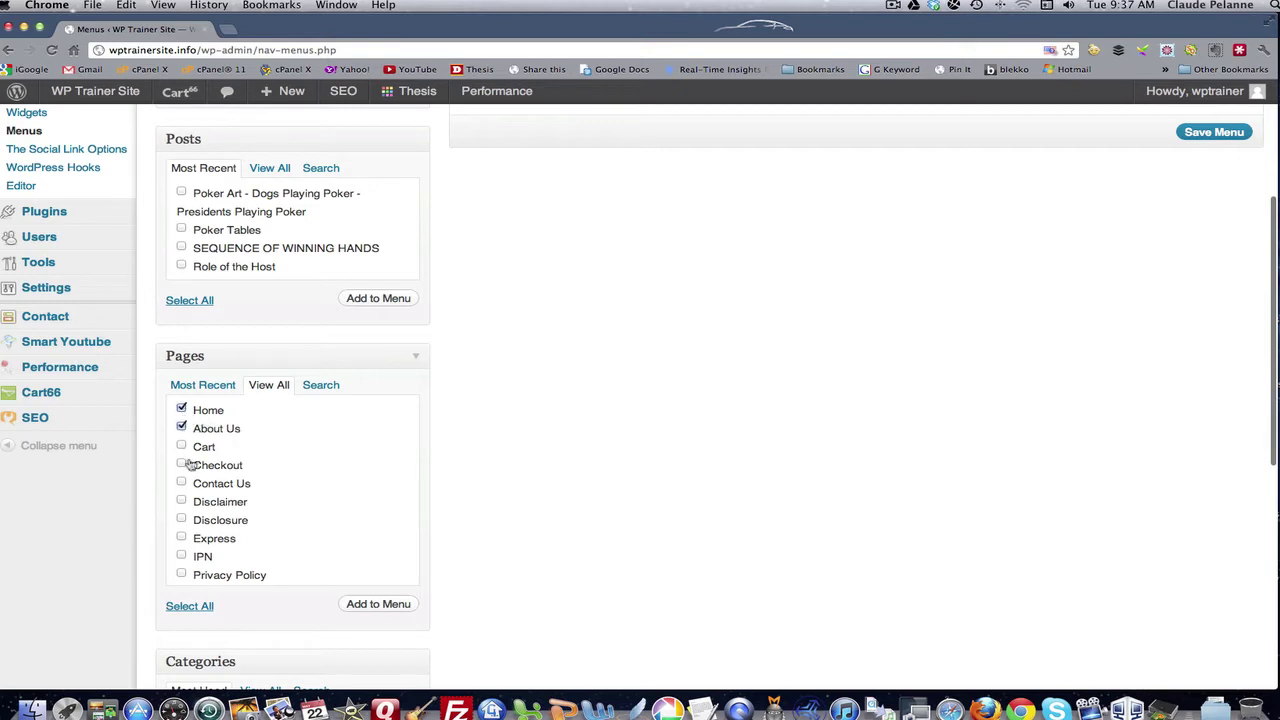
pyautogui.click(182, 502)
pyautogui.click(181, 520)
pyautogui.scroll(-3, 274, 562)
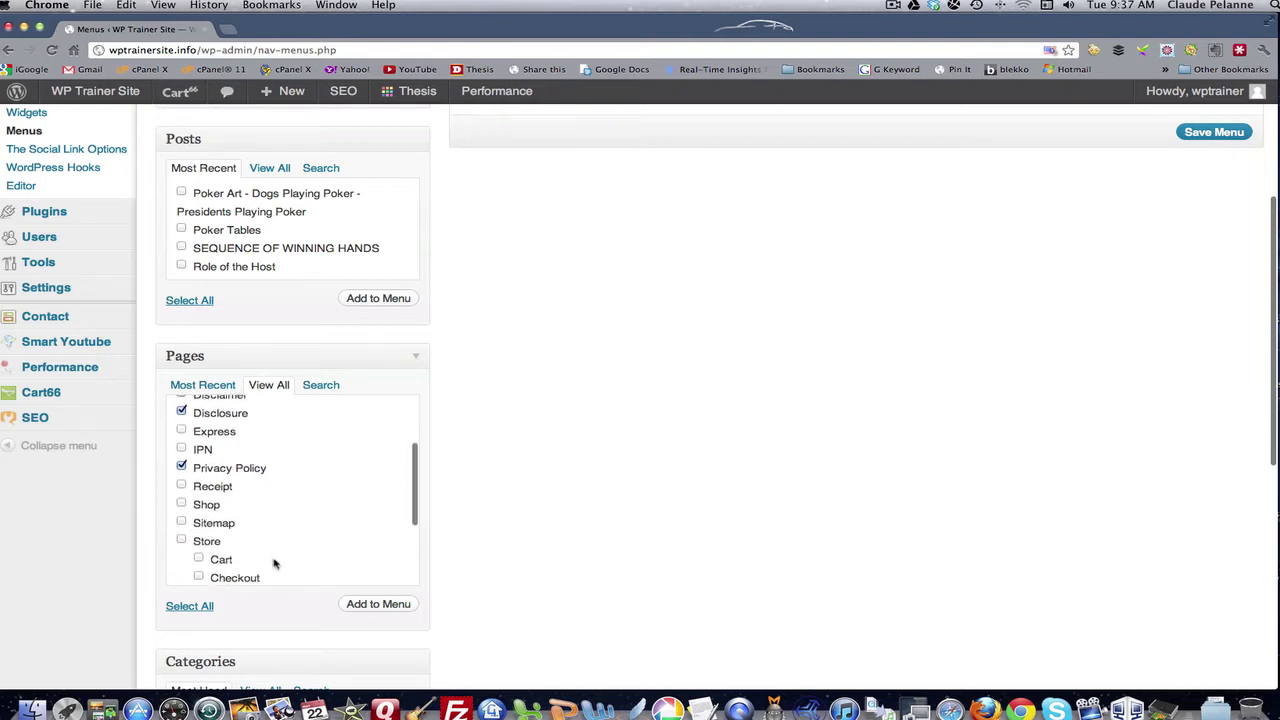
pyautogui.click(181, 522)
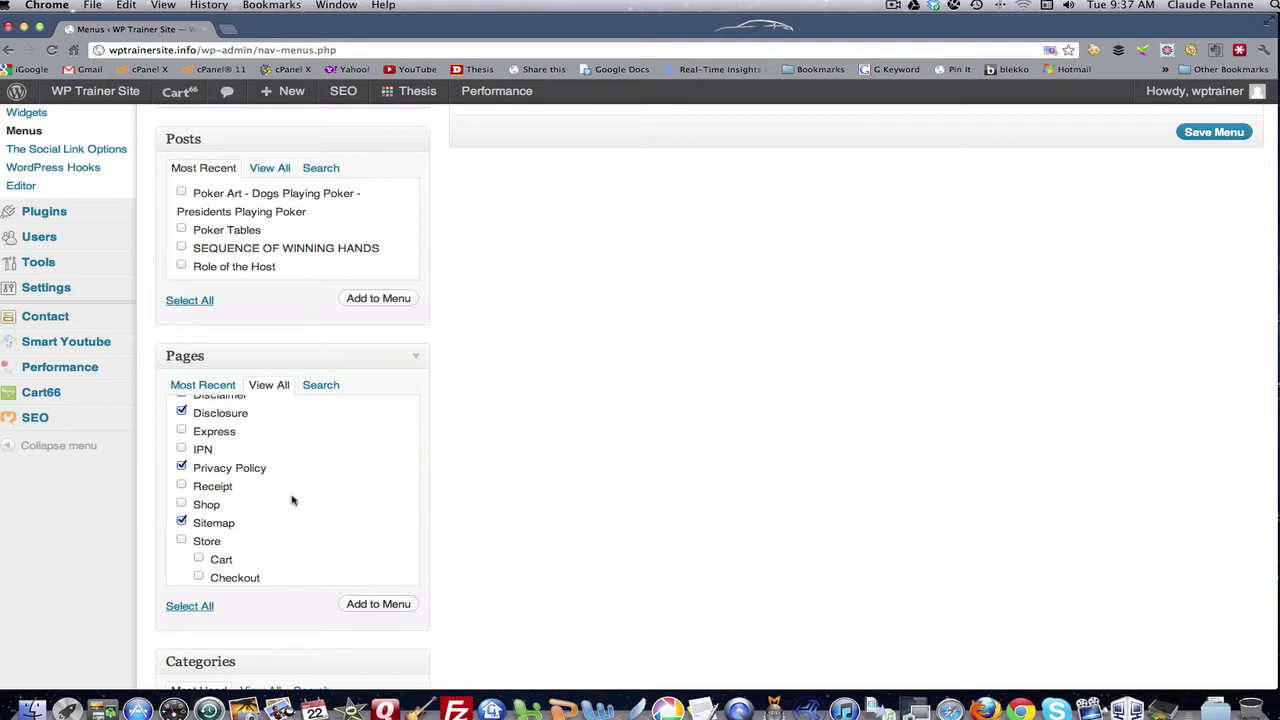
pyautogui.scroll(-3, 295, 515)
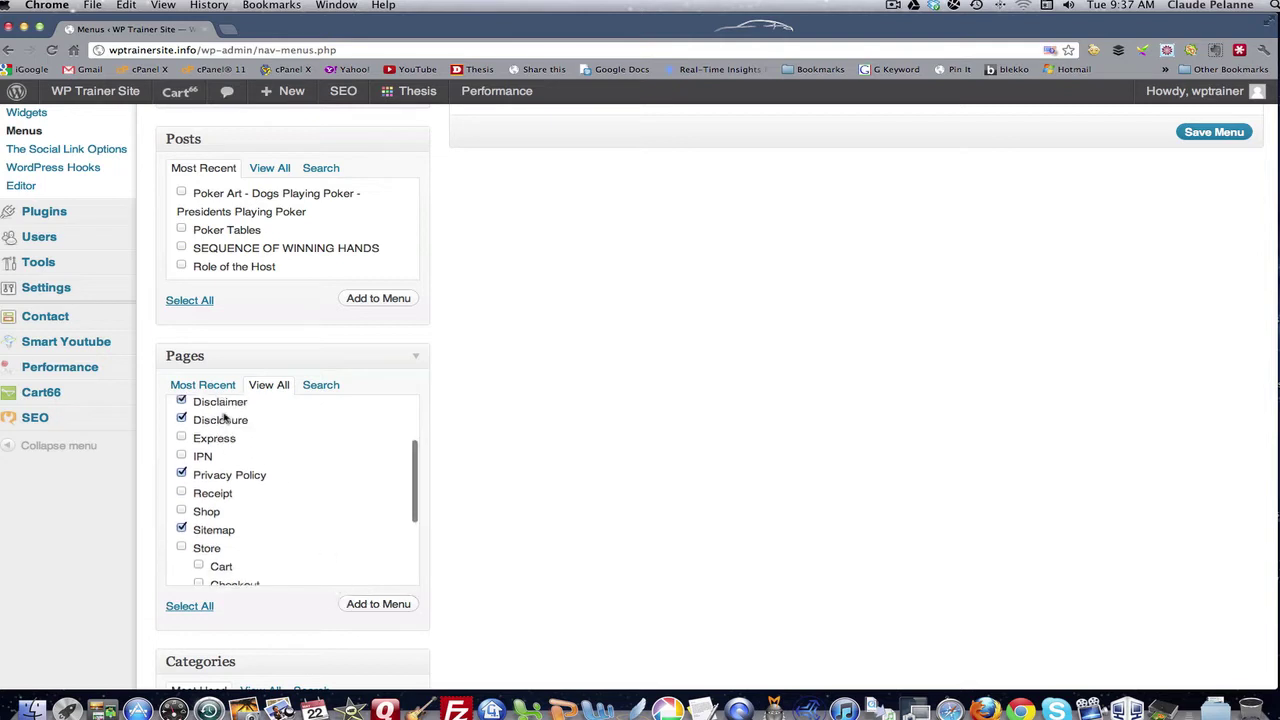
pyautogui.click(380, 607)
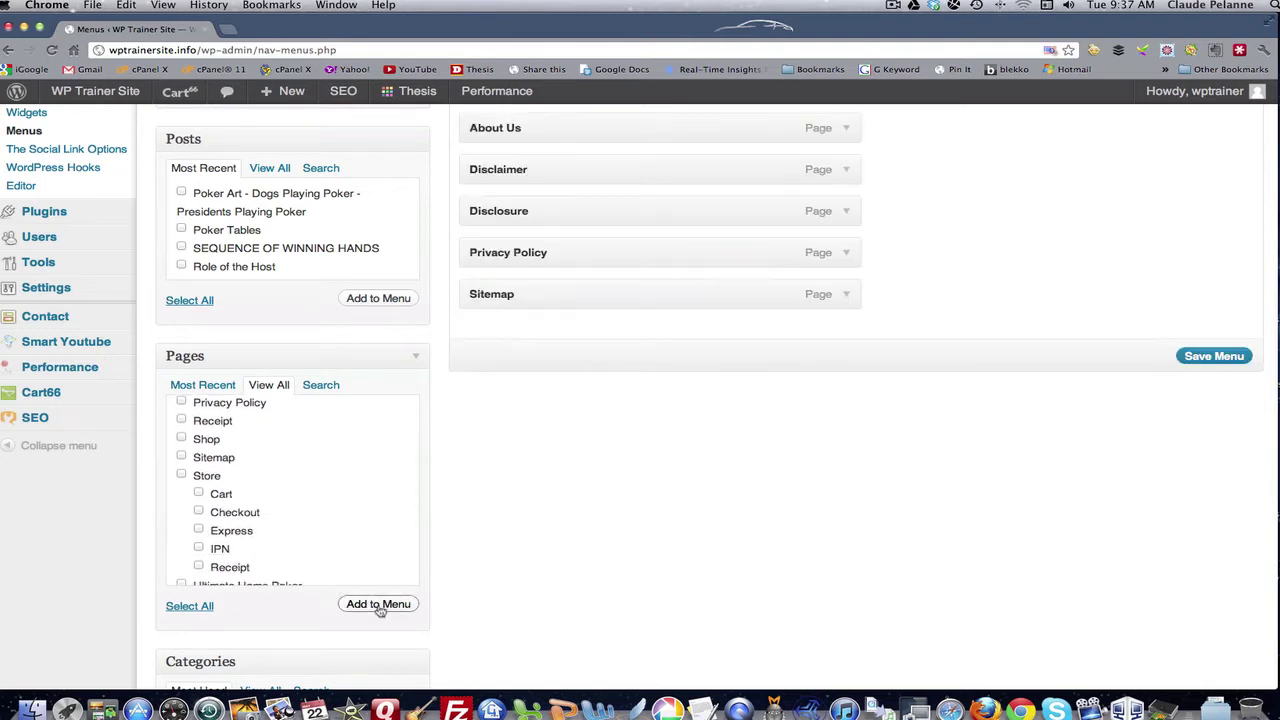
pyautogui.scroll(3, 510, 570)
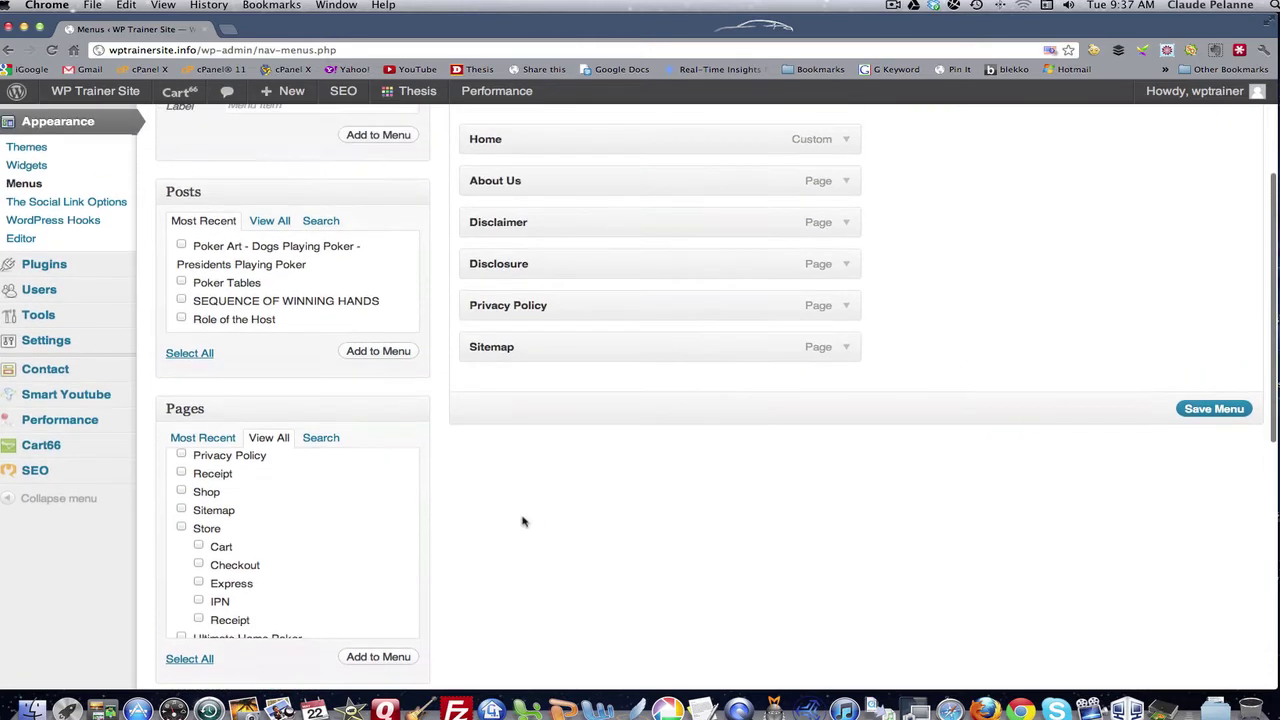
# Hide the Posts and Custom Links boxes from the Menus page through the screen options
pyautogui.scroll(3, 523, 520)
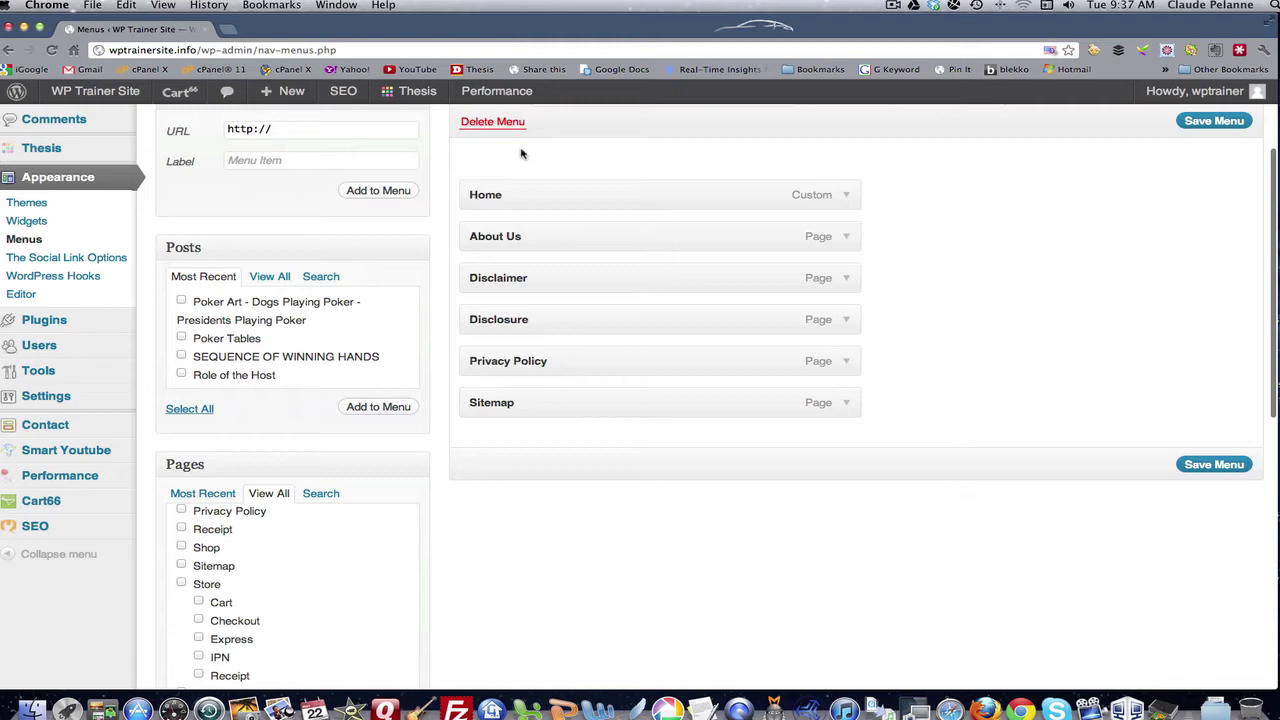
pyautogui.scroll(5, 517, 380)
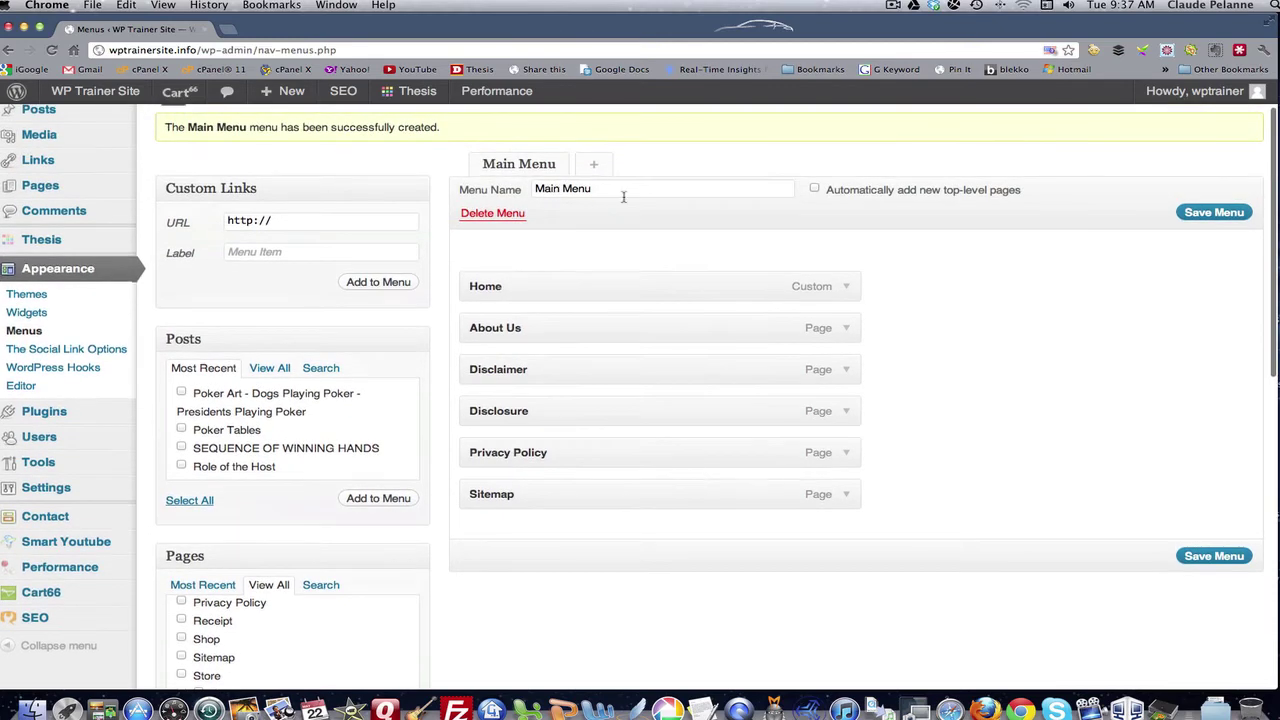
pyautogui.scroll(3, 512, 284)
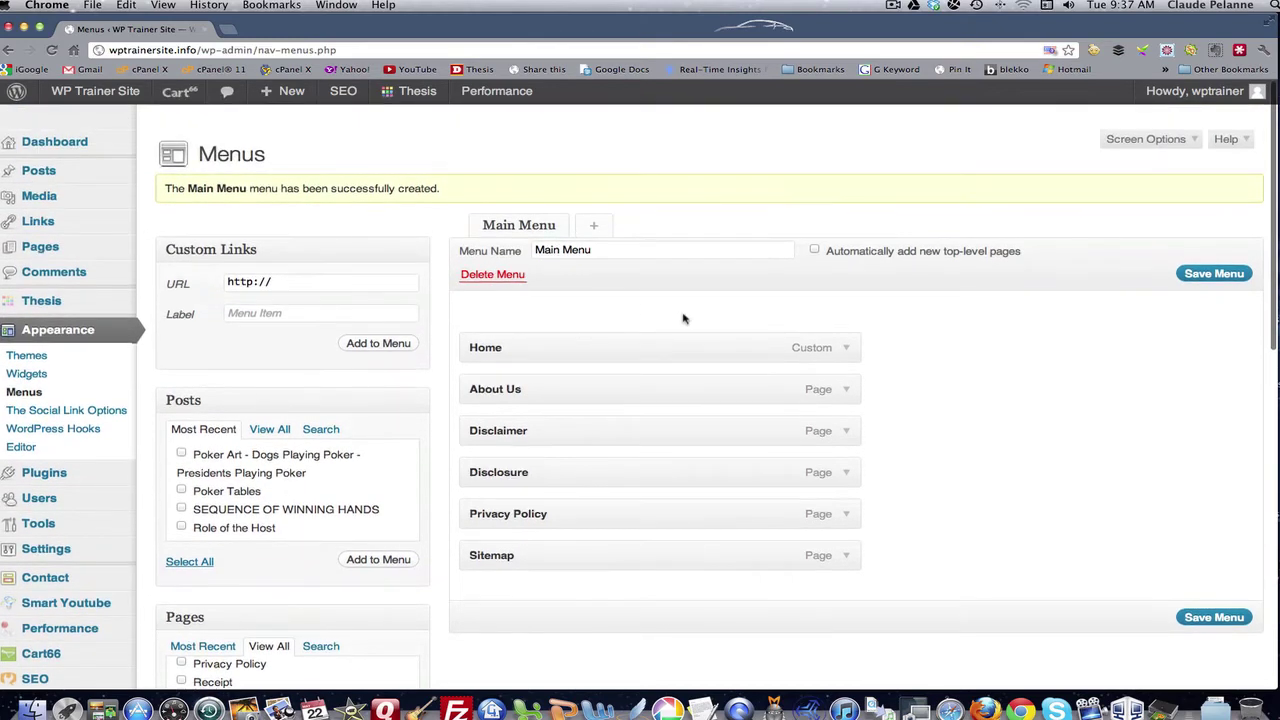
pyautogui.click(1145, 142)
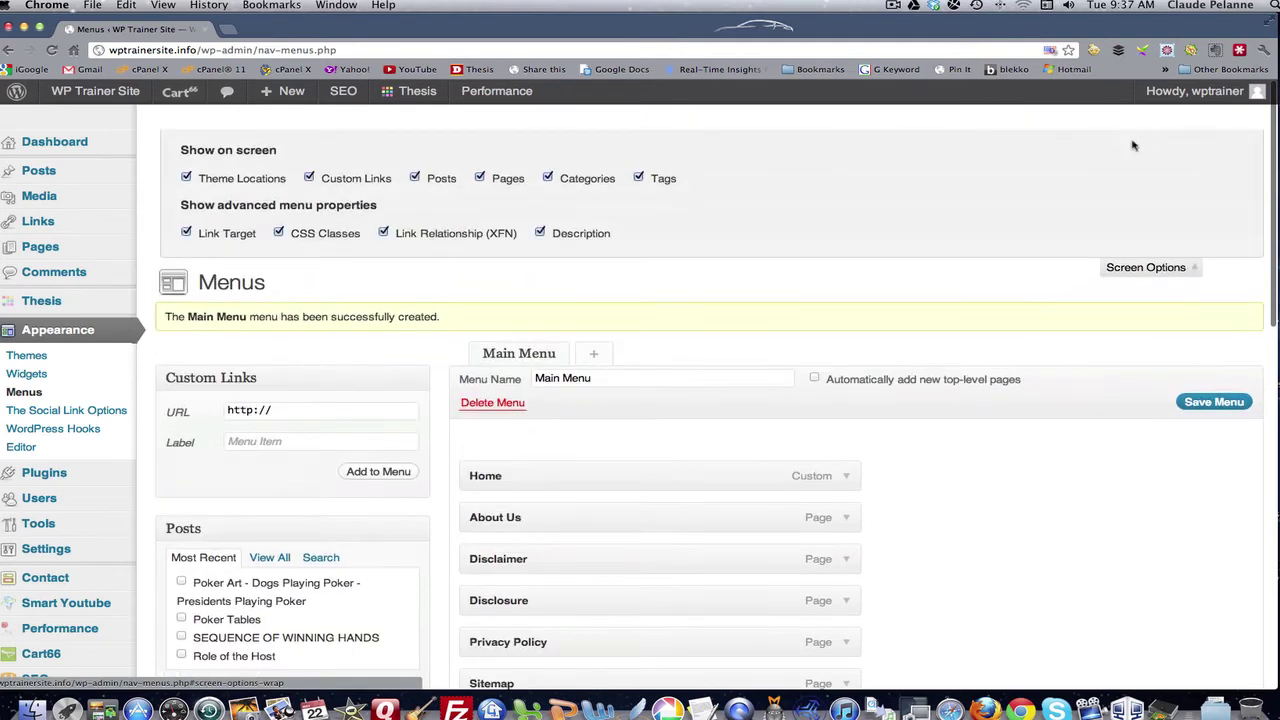
pyautogui.click(415, 178)
pyautogui.scroll(-3, 294, 414)
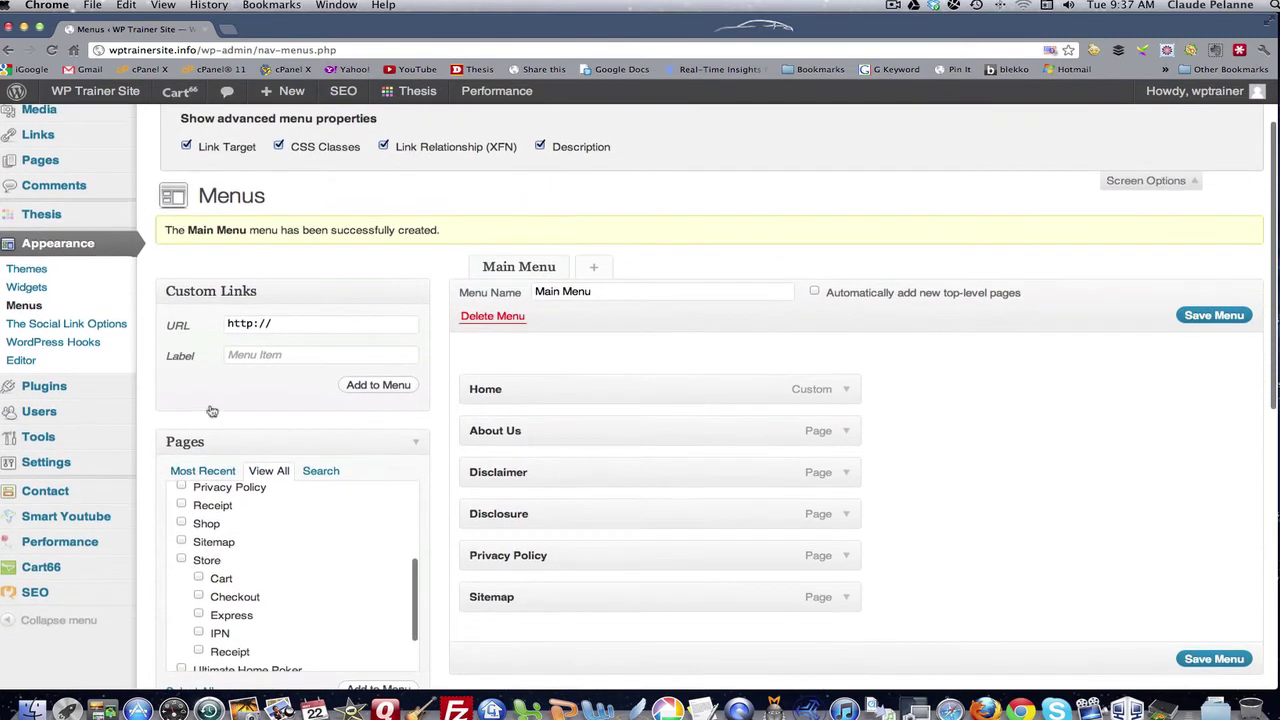
pyautogui.scroll(3, 220, 445)
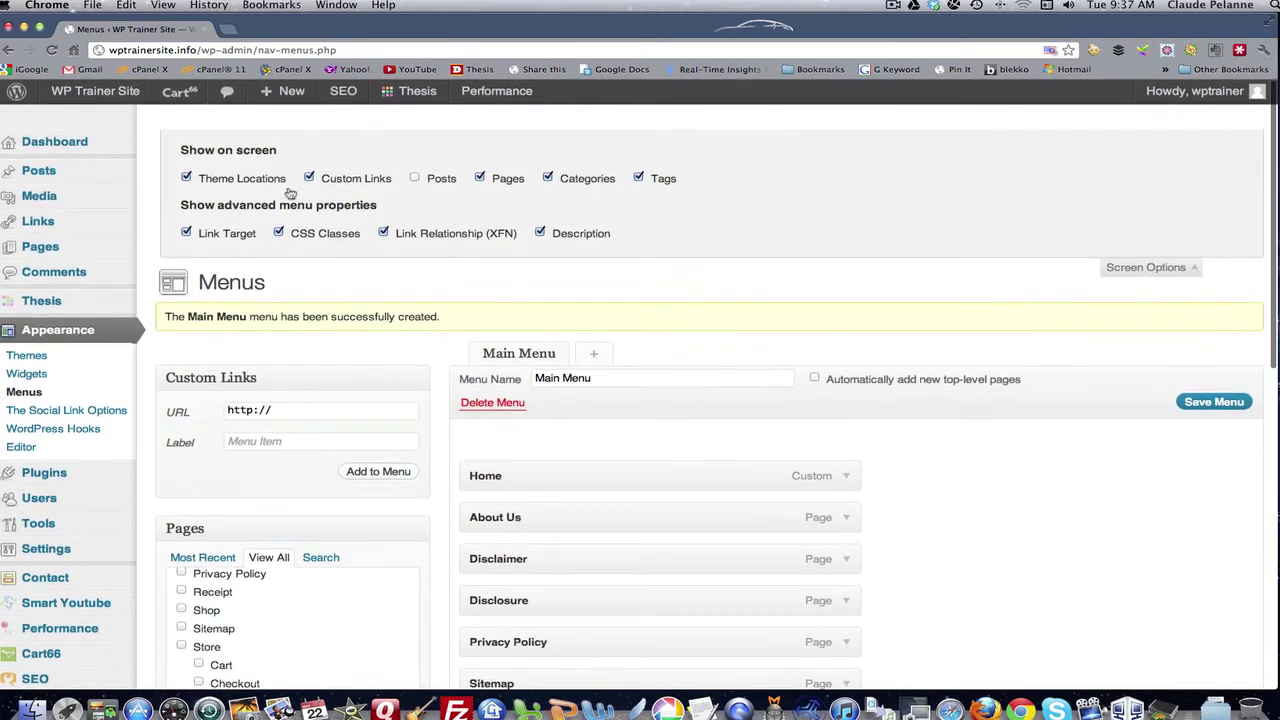
pyautogui.click(310, 178)
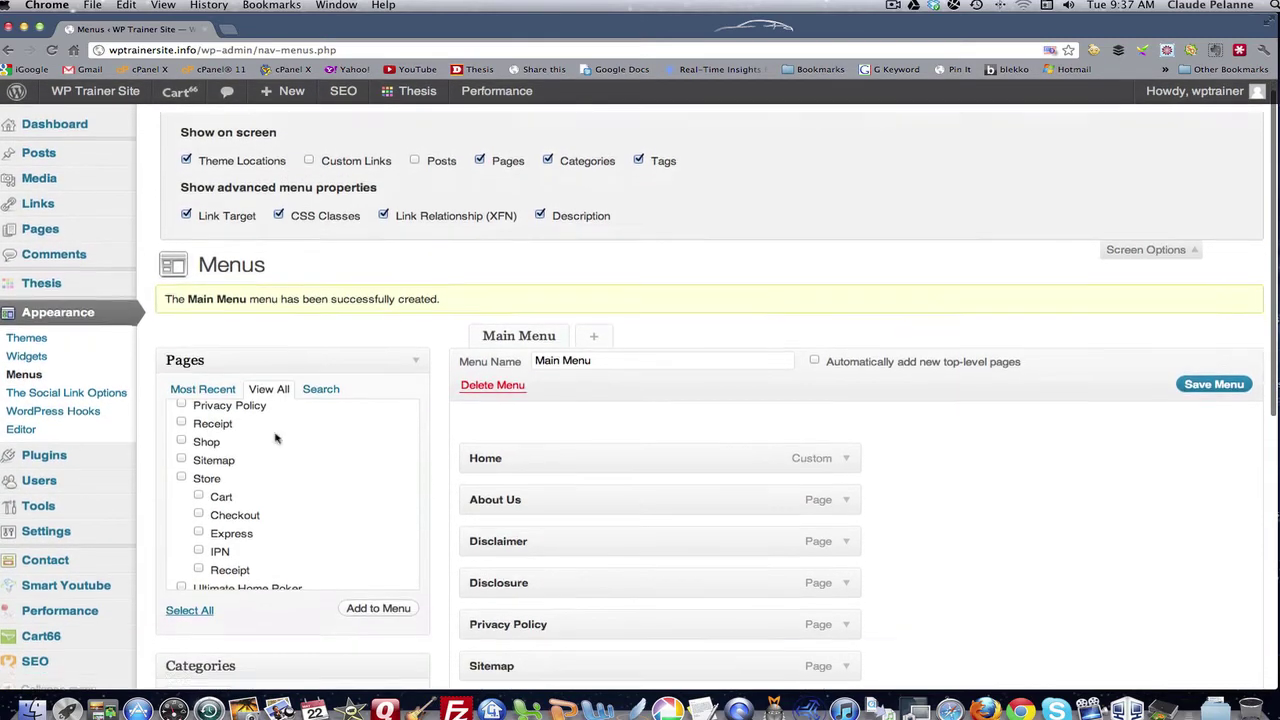
pyautogui.scroll(5, 297, 423)
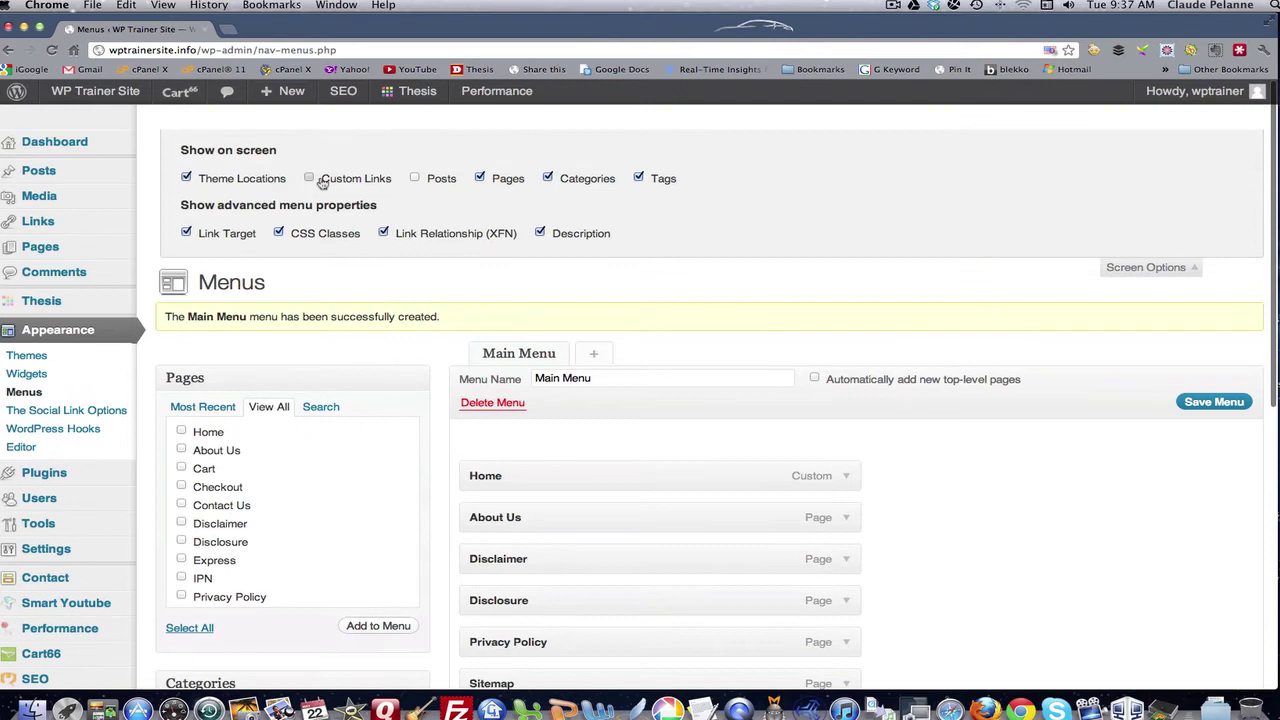
# Show the Custom Links and Posts boxes on the Menus page again and check that every box is enabled
pyautogui.click(310, 178)
pyautogui.click(413, 178)
pyautogui.scroll(-6, 314, 380)
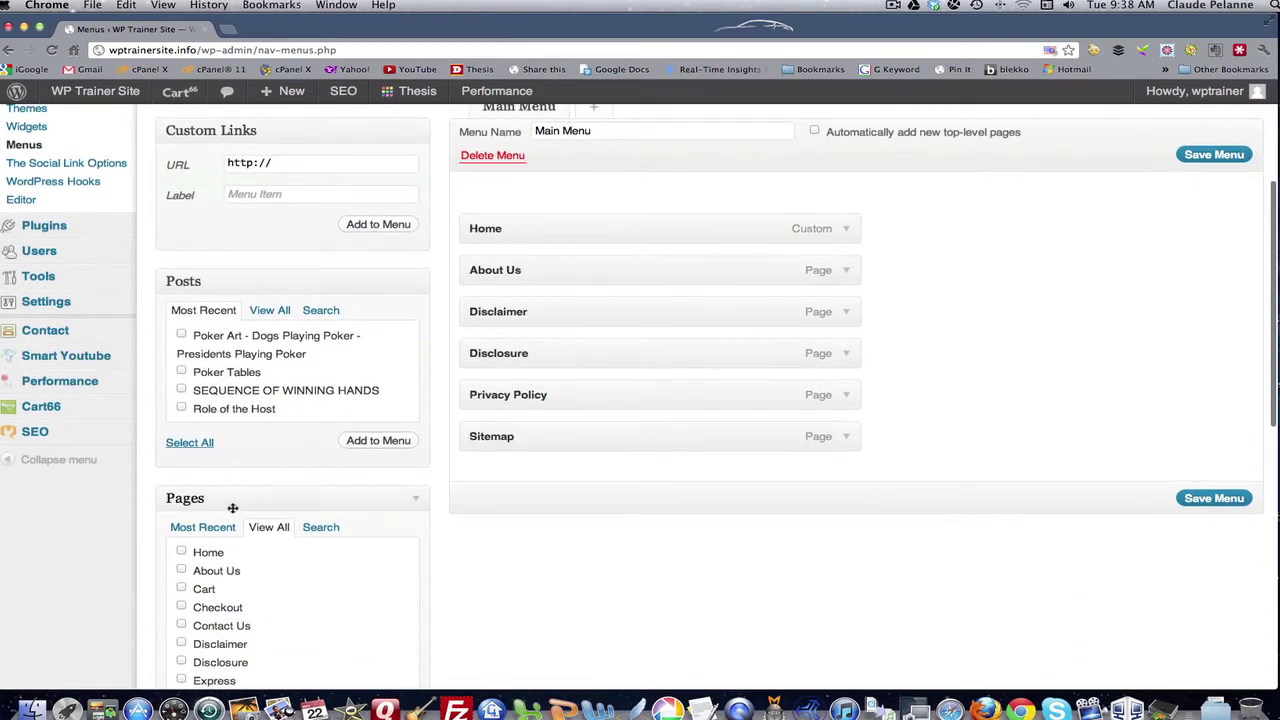
pyautogui.scroll(-10, 232, 508)
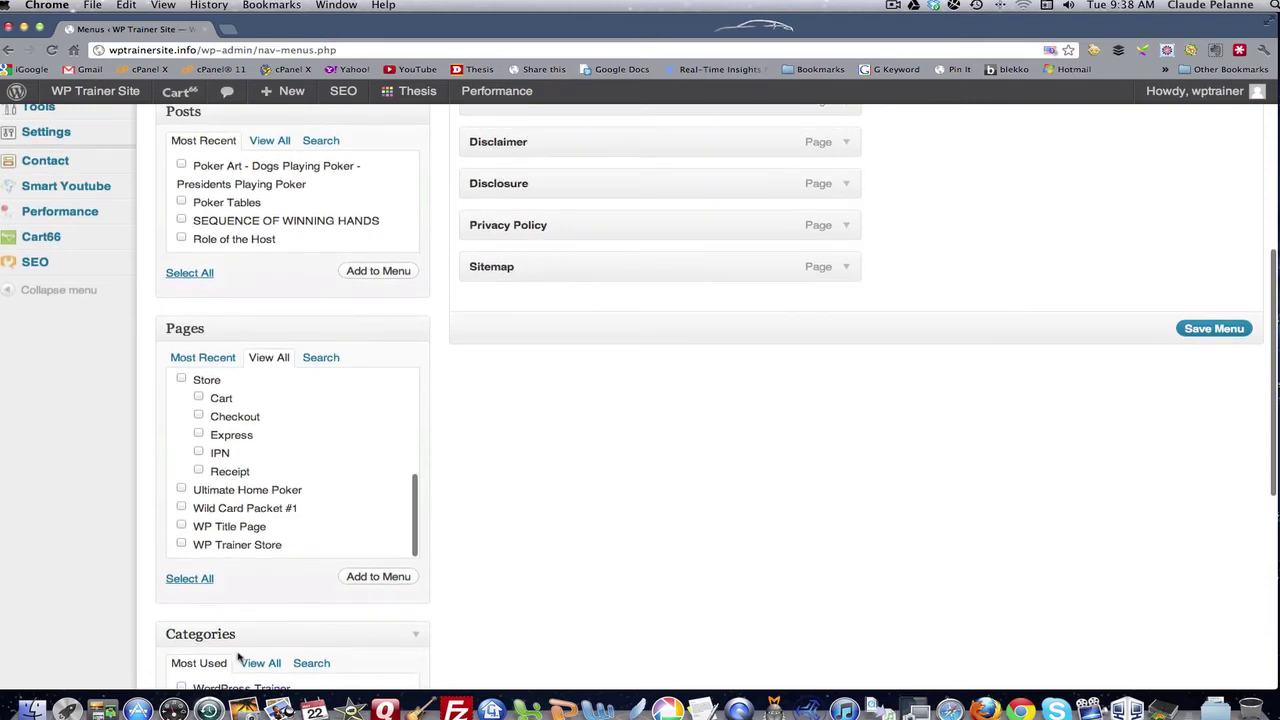
pyautogui.scroll(10, 249, 531)
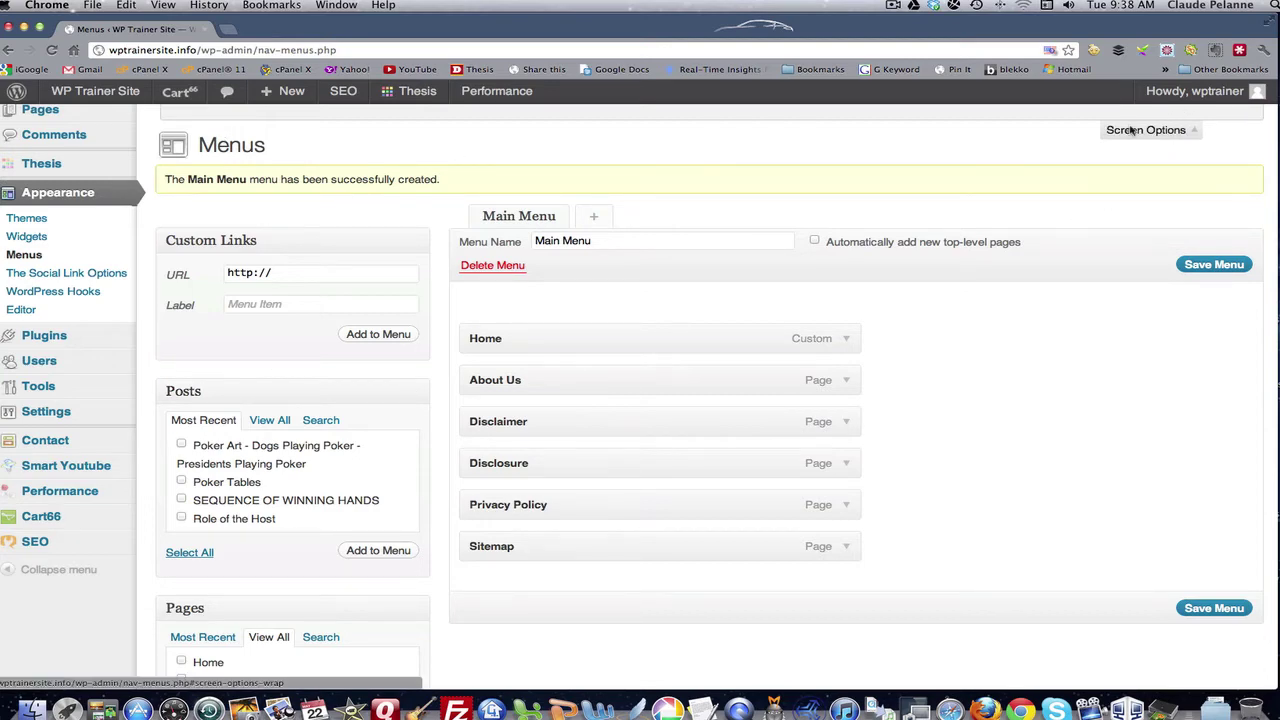
pyautogui.scroll(-3, 1100, 135)
pyautogui.scroll(3, 1170, 148)
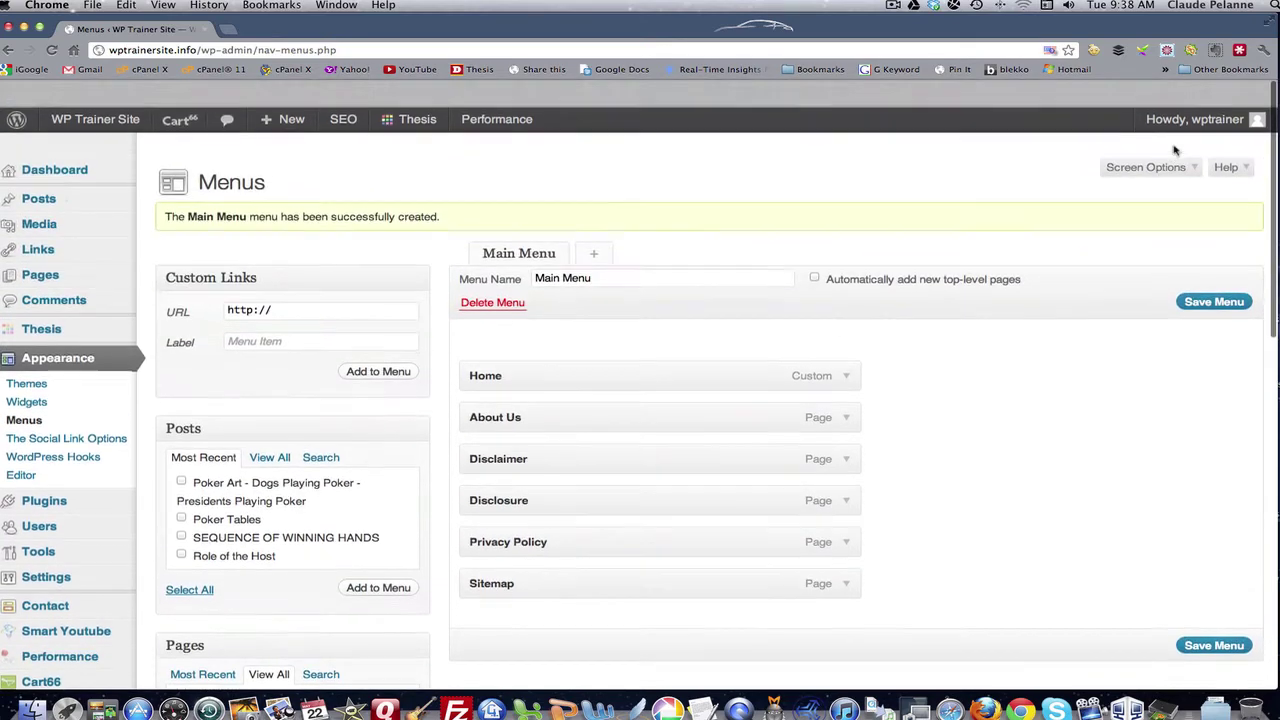
pyautogui.click(1148, 139)
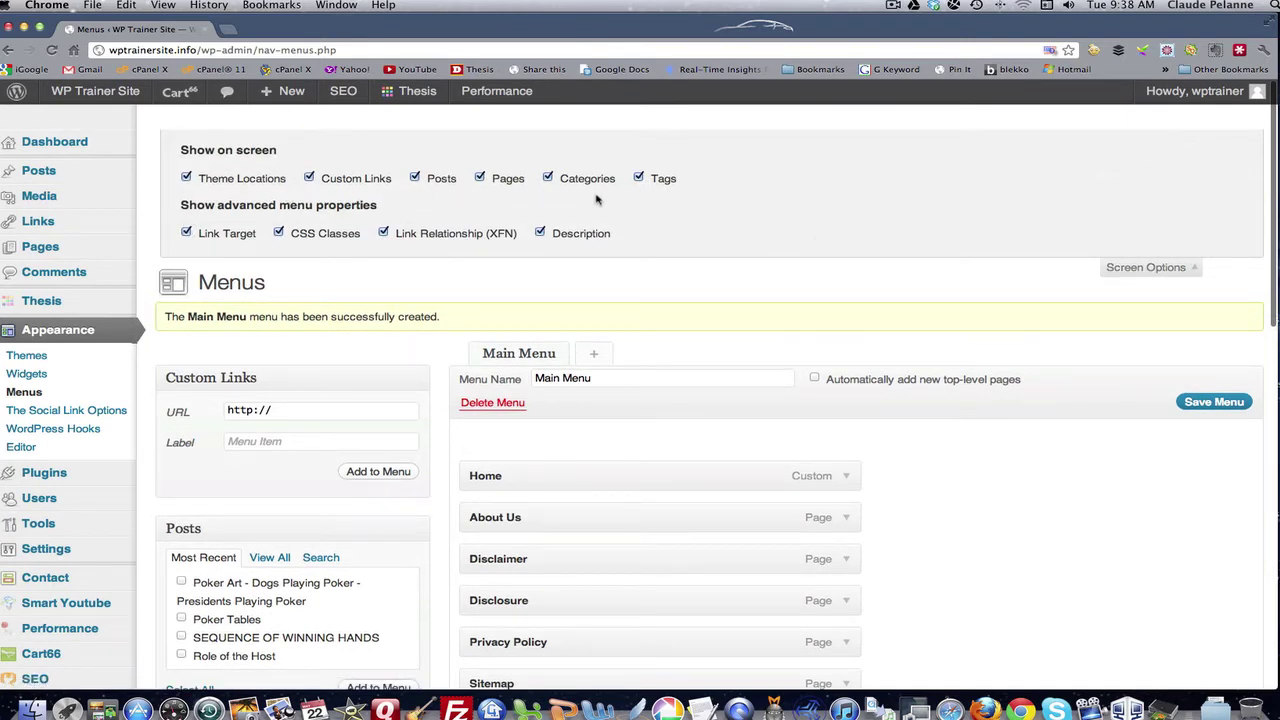
pyautogui.scroll(-3, 316, 358)
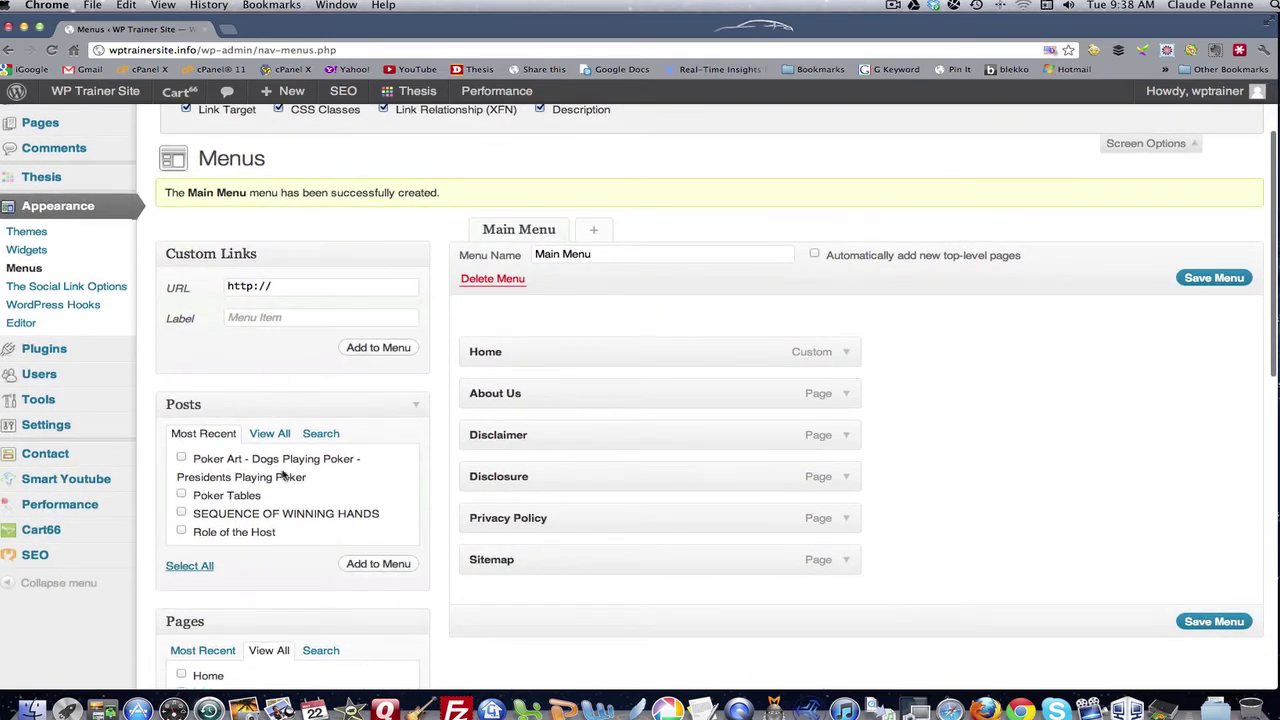
pyautogui.scroll(3, 283, 478)
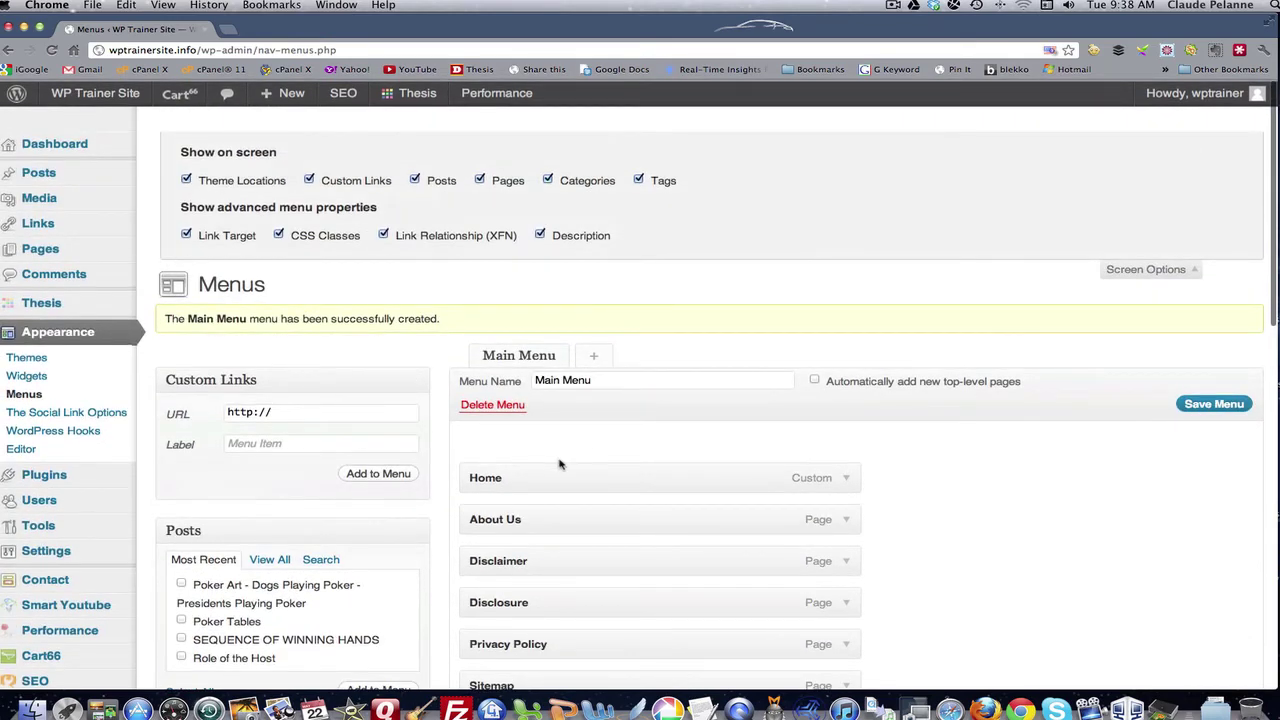
# Change the Home item's navigation label to WpTrainer and save Main Menu
pyautogui.scroll(-6, 560, 464)
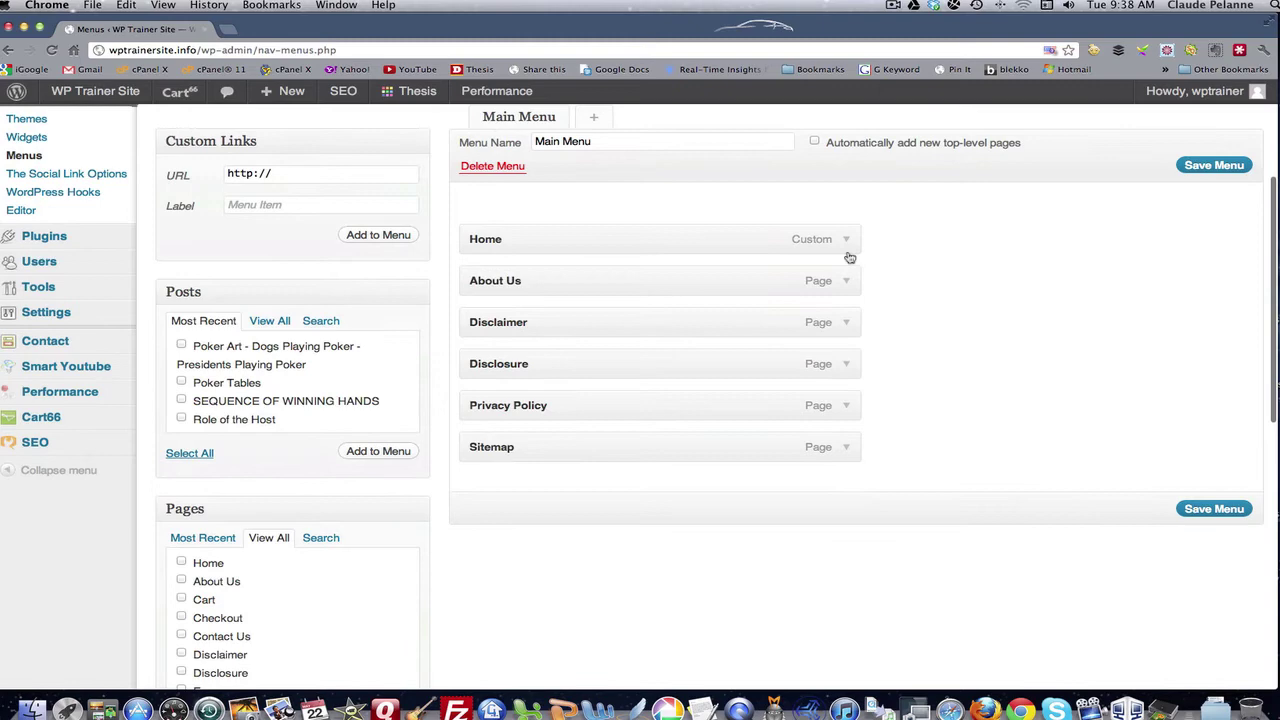
pyautogui.click(846, 240)
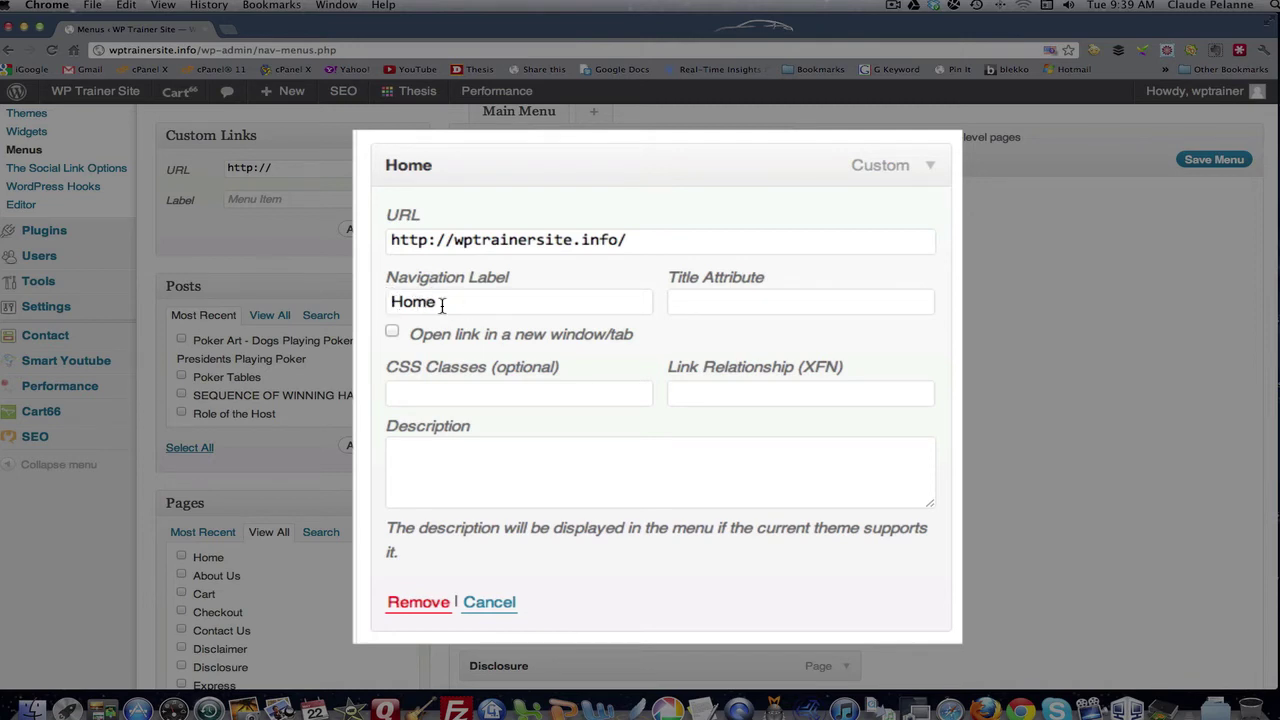
pyautogui.moveTo(438, 302); pyautogui.dragTo(383, 300)
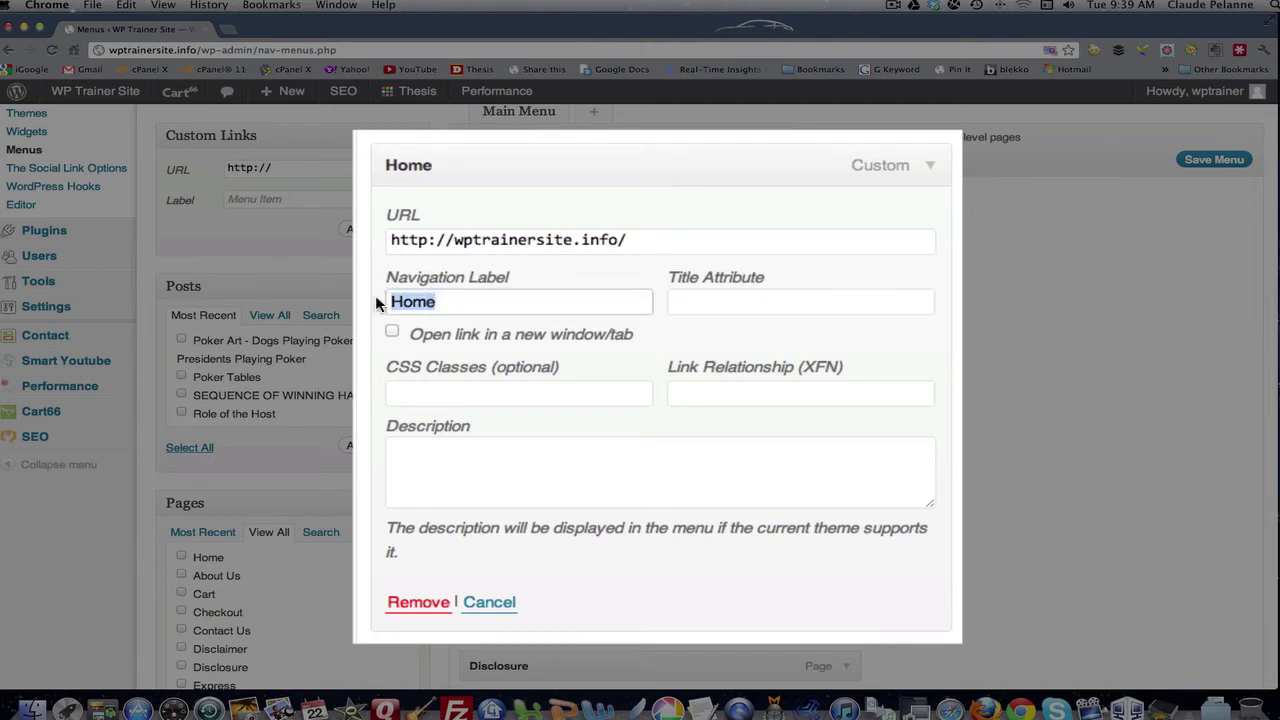
pyautogui.write('WpTar')
pyautogui.press('BackSpace')
pyautogui.press('BackSpace')
pyautogui.write('raine')
pyautogui.click(1205, 159)
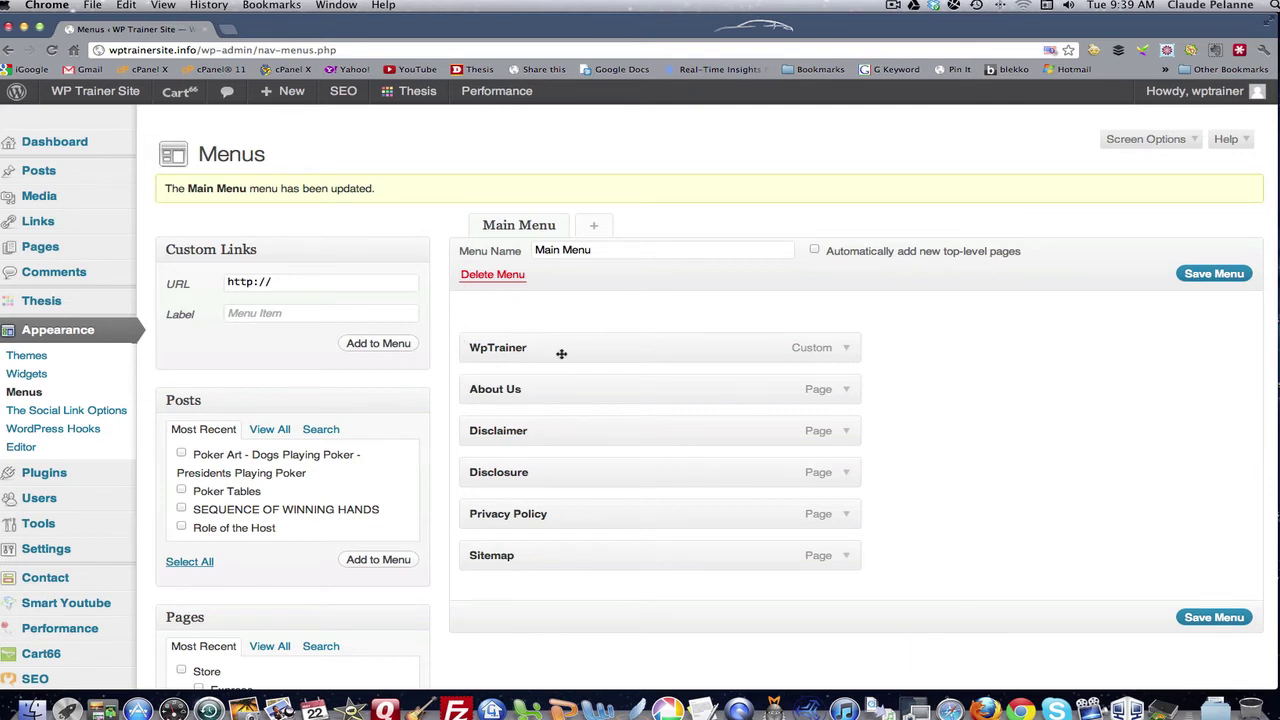
# Review the WpTrainer item's settings and the screen options, closing both without changes
pyautogui.click(845, 349)
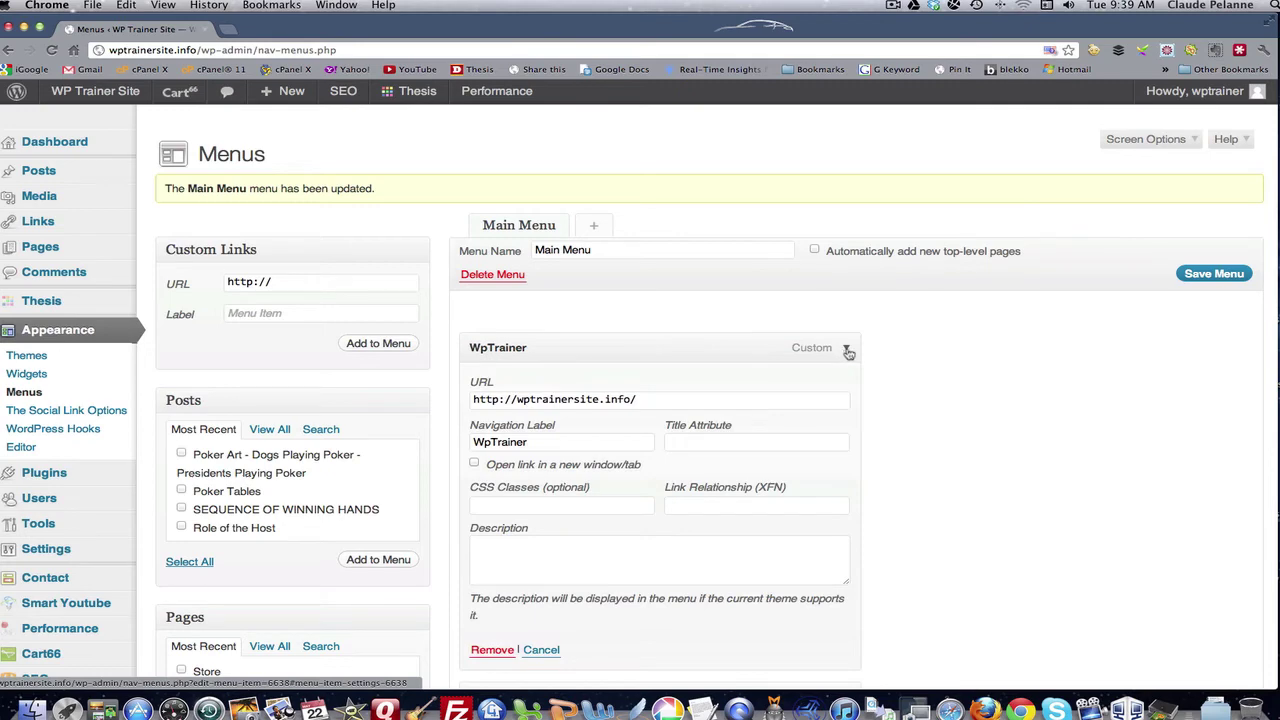
pyautogui.click(846, 350)
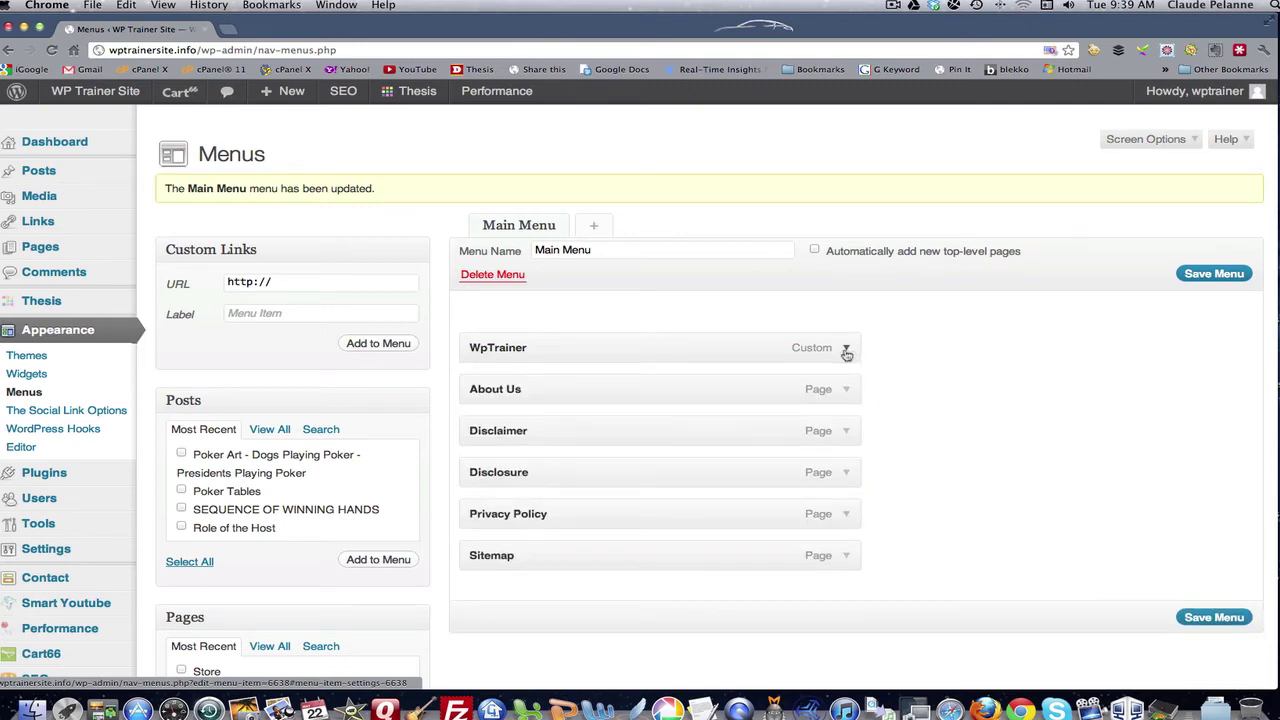
pyautogui.scroll(1, 357, 213)
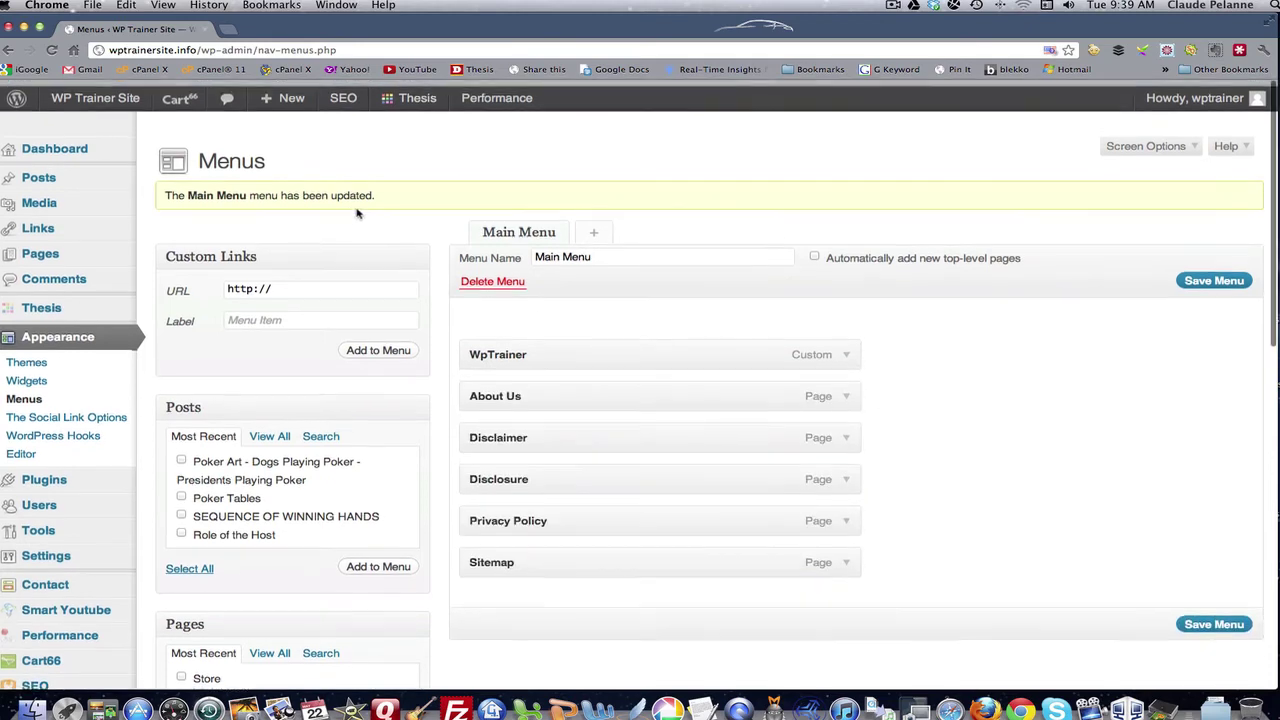
pyautogui.click(1147, 139)
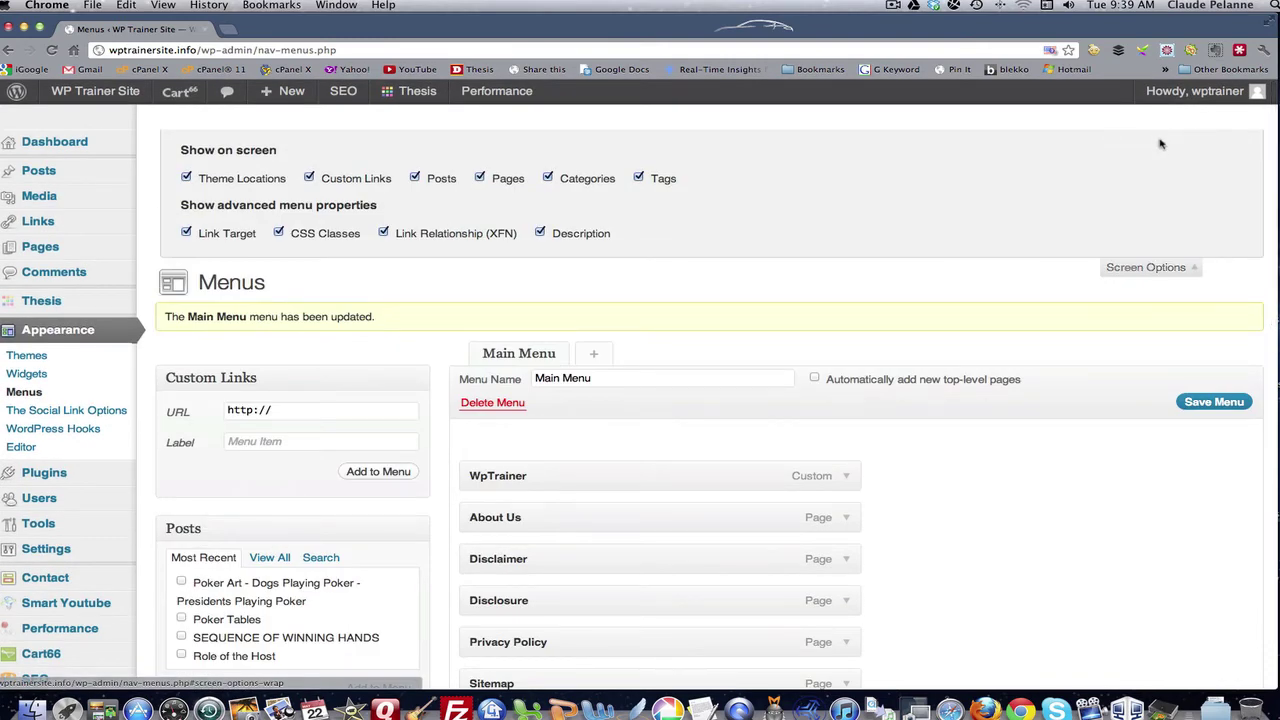
pyautogui.click(1128, 268)
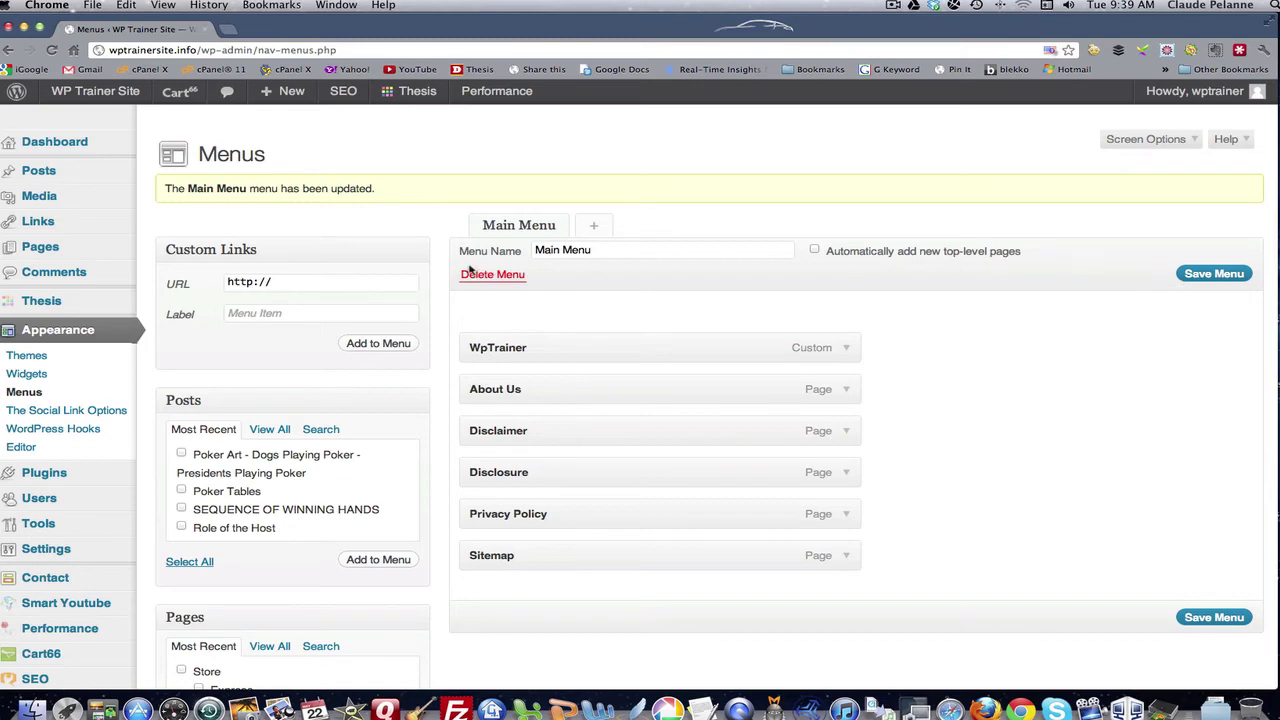
# Create a second custom menu named Category Menu
pyautogui.click(593, 226)
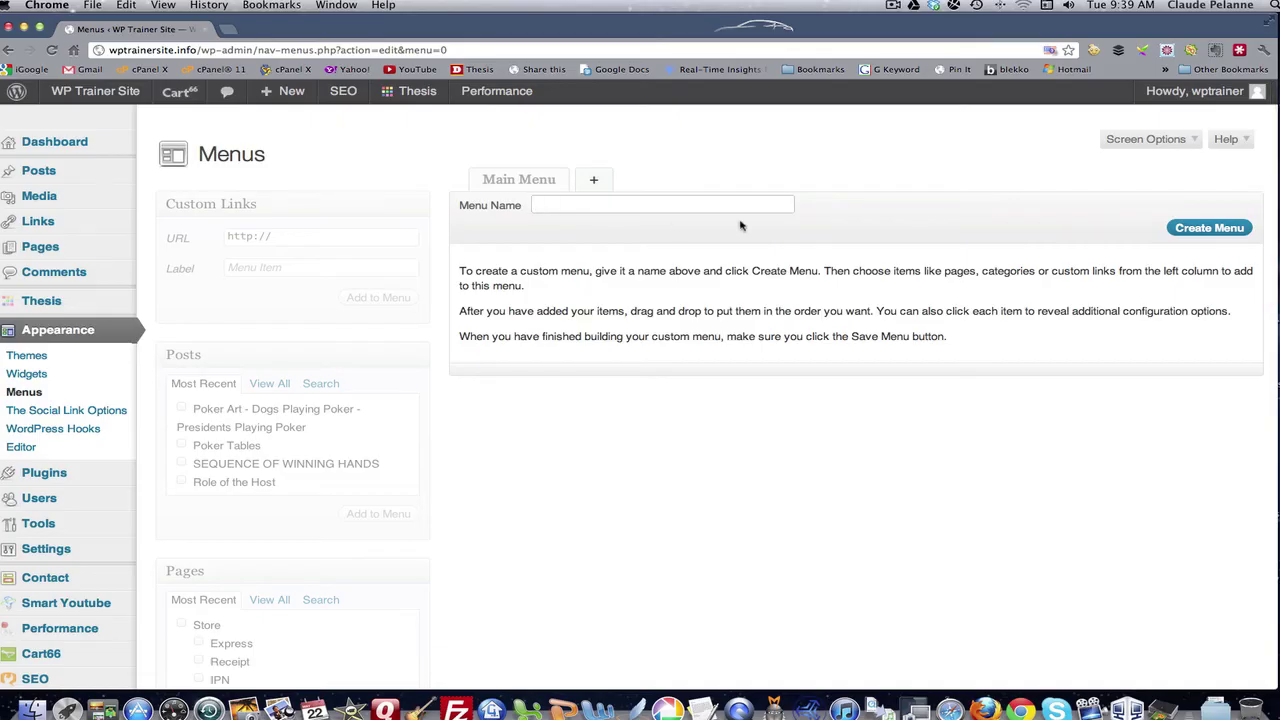
pyautogui.write('Ca')
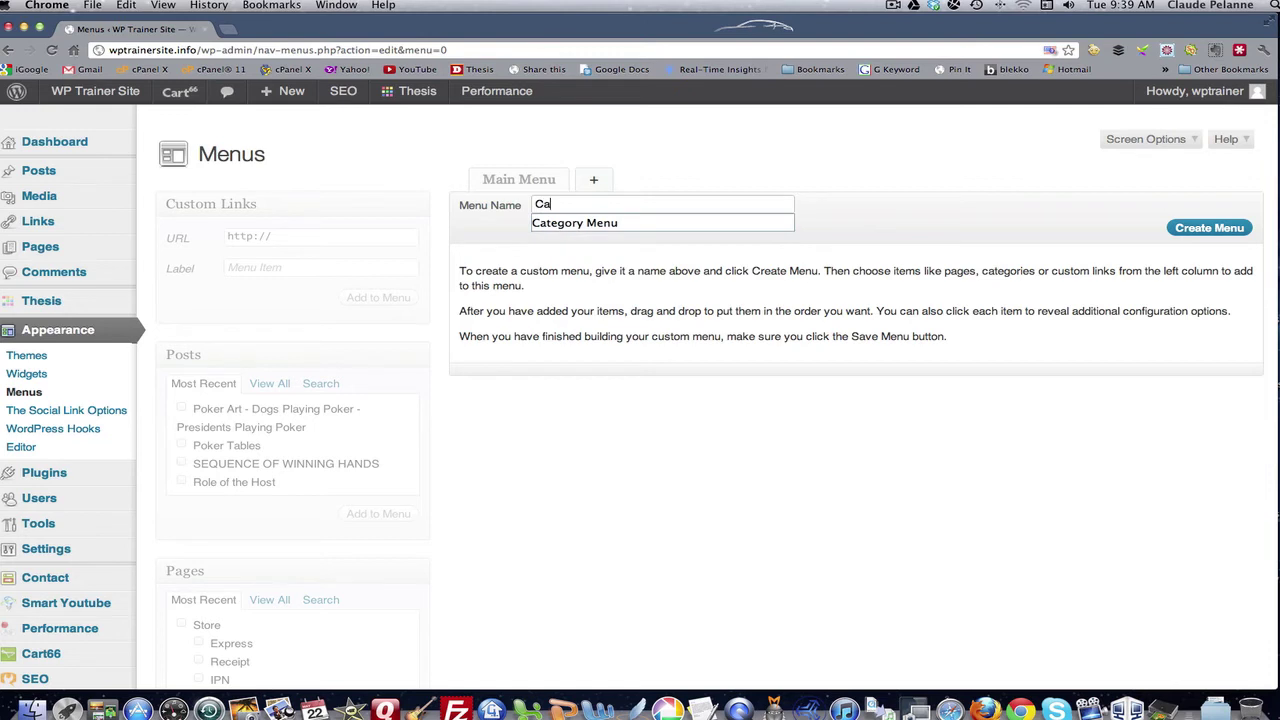
pyautogui.write('te')
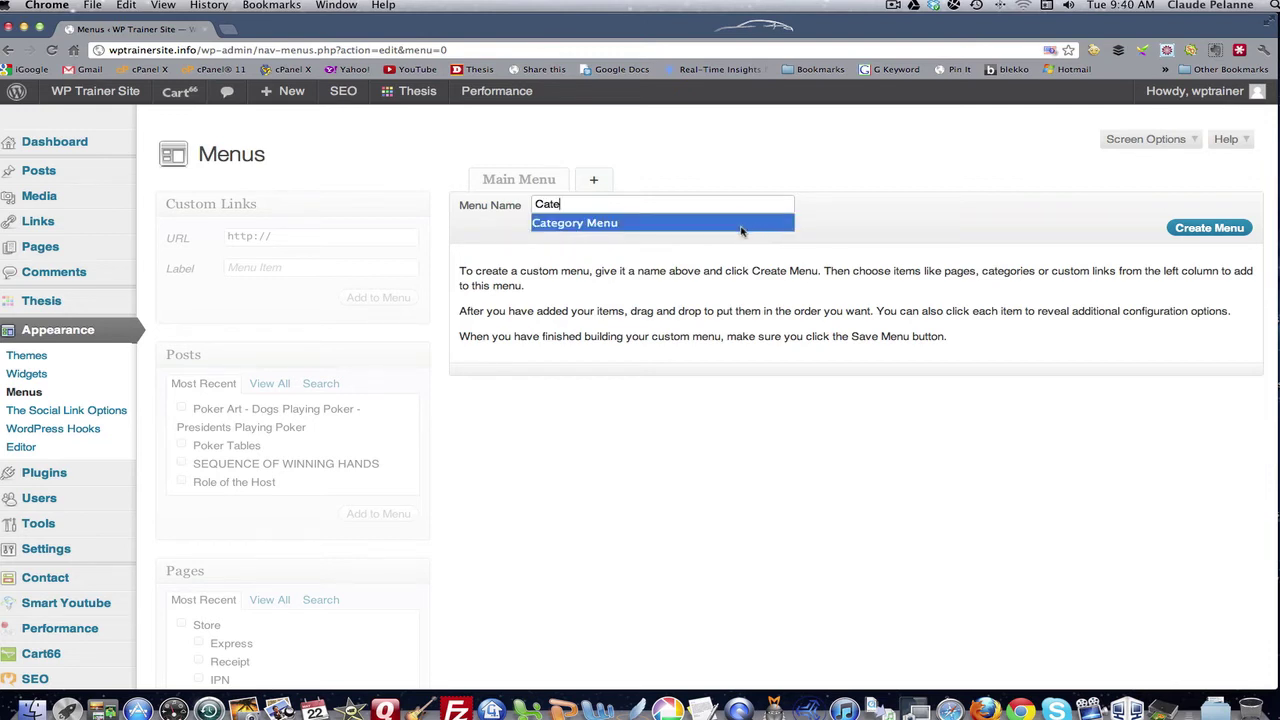
pyautogui.click(569, 223)
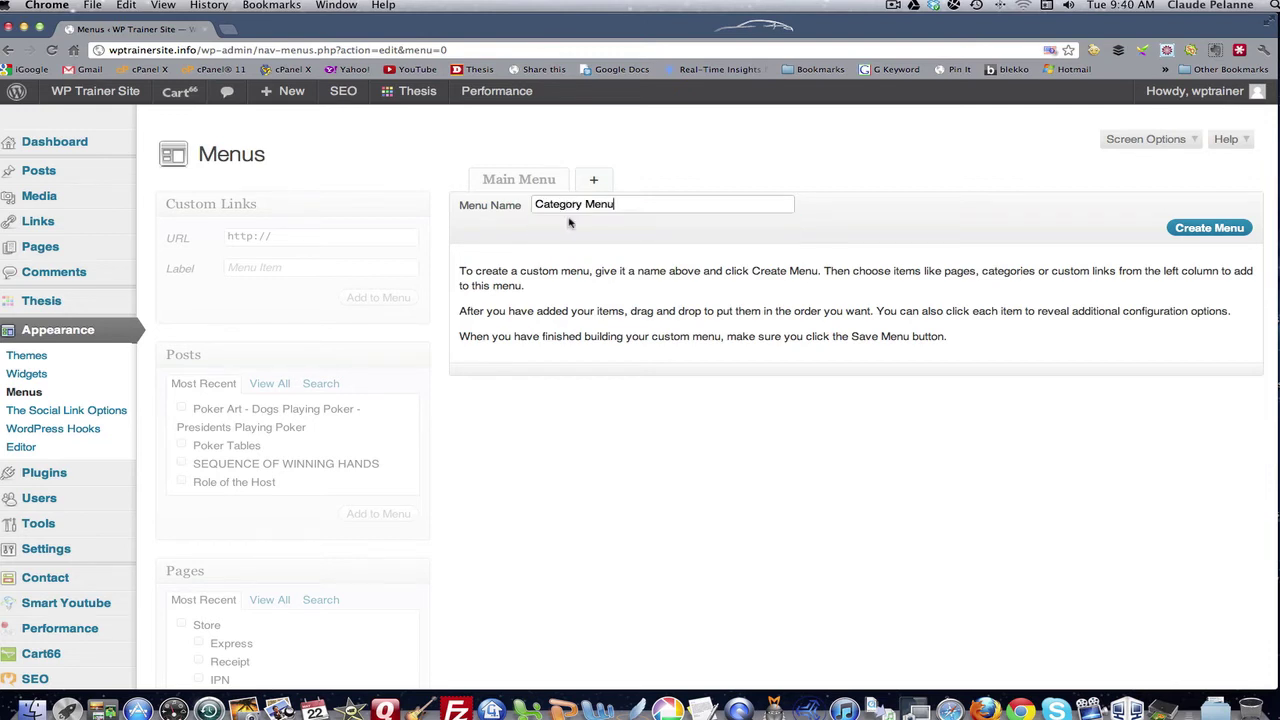
pyautogui.click(1206, 229)
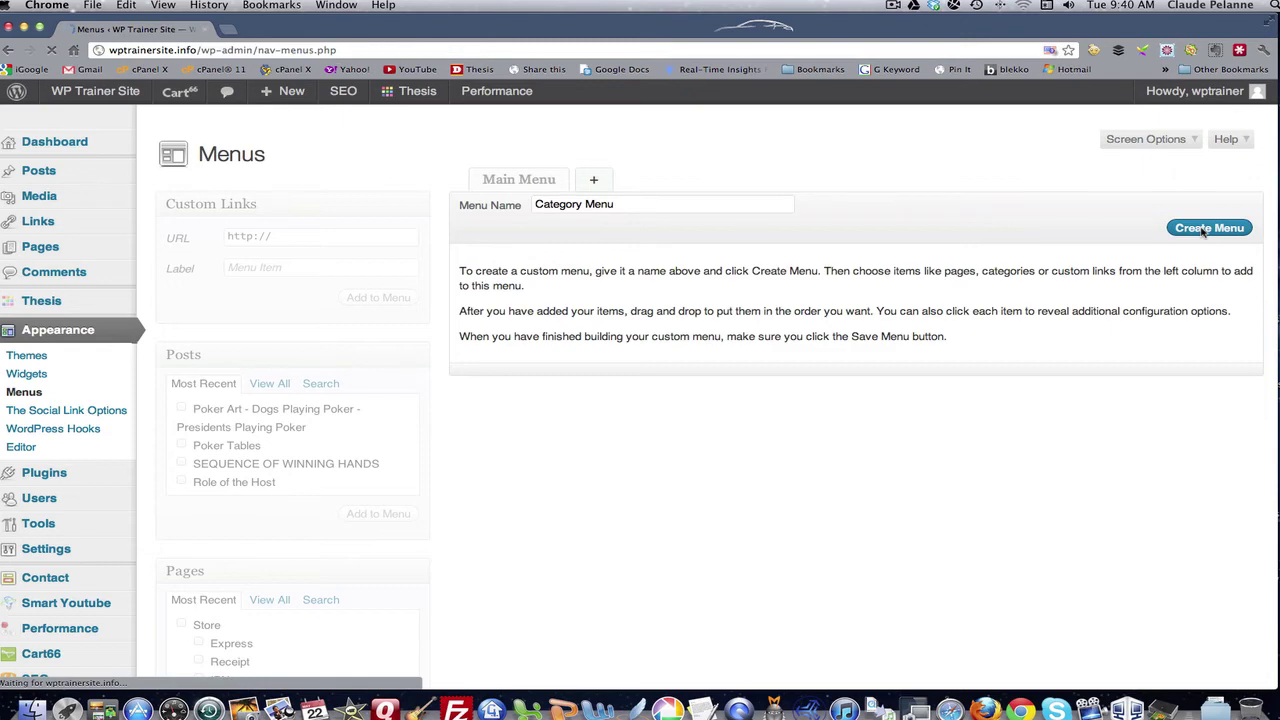
# From the full category list, add Non-Traditional Point Value Games, Poker Accessories, Poker Art, Role of the Host and WordPress Trainer to Category Menu
pyautogui.scroll(-8, 630, 556)
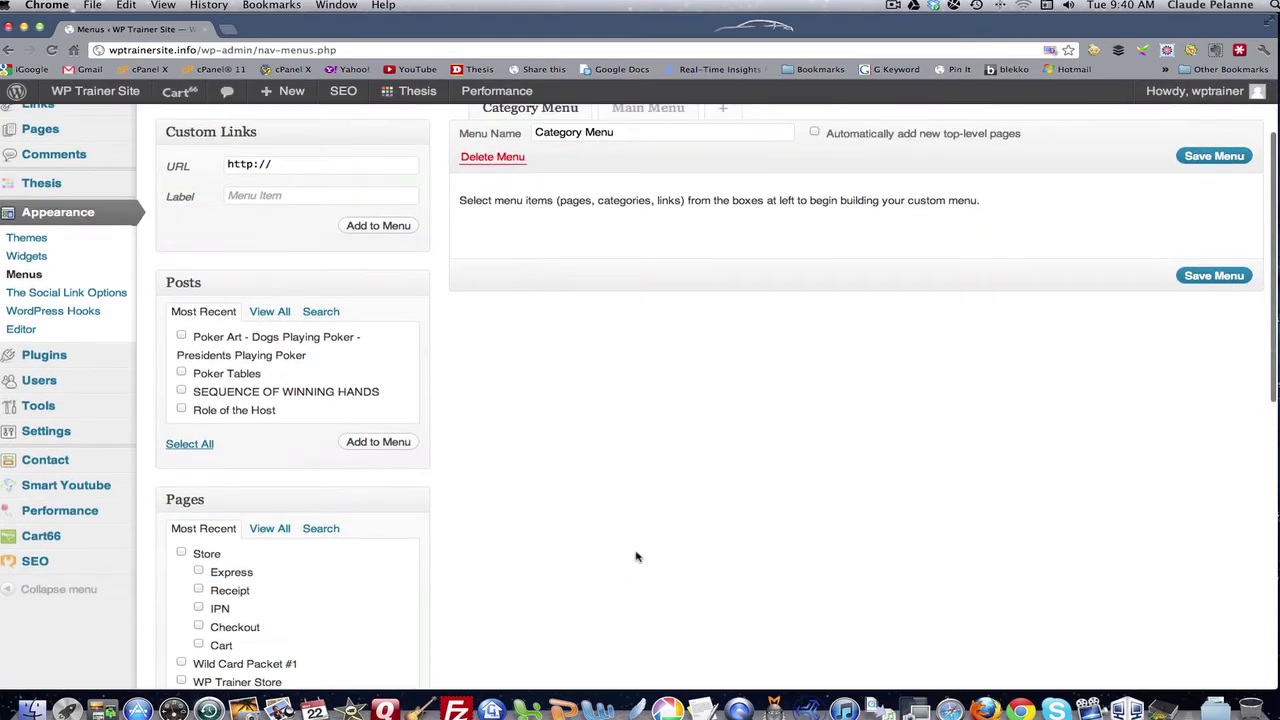
pyautogui.scroll(-4, 501, 541)
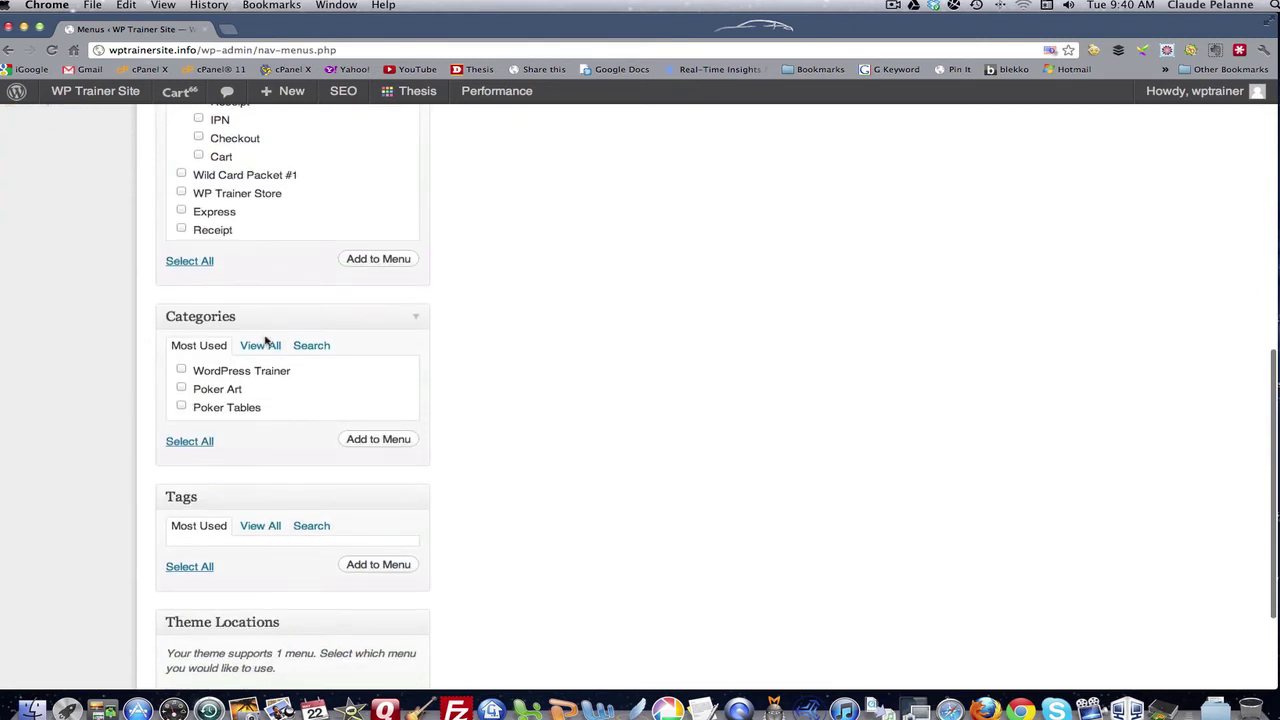
pyautogui.click(262, 346)
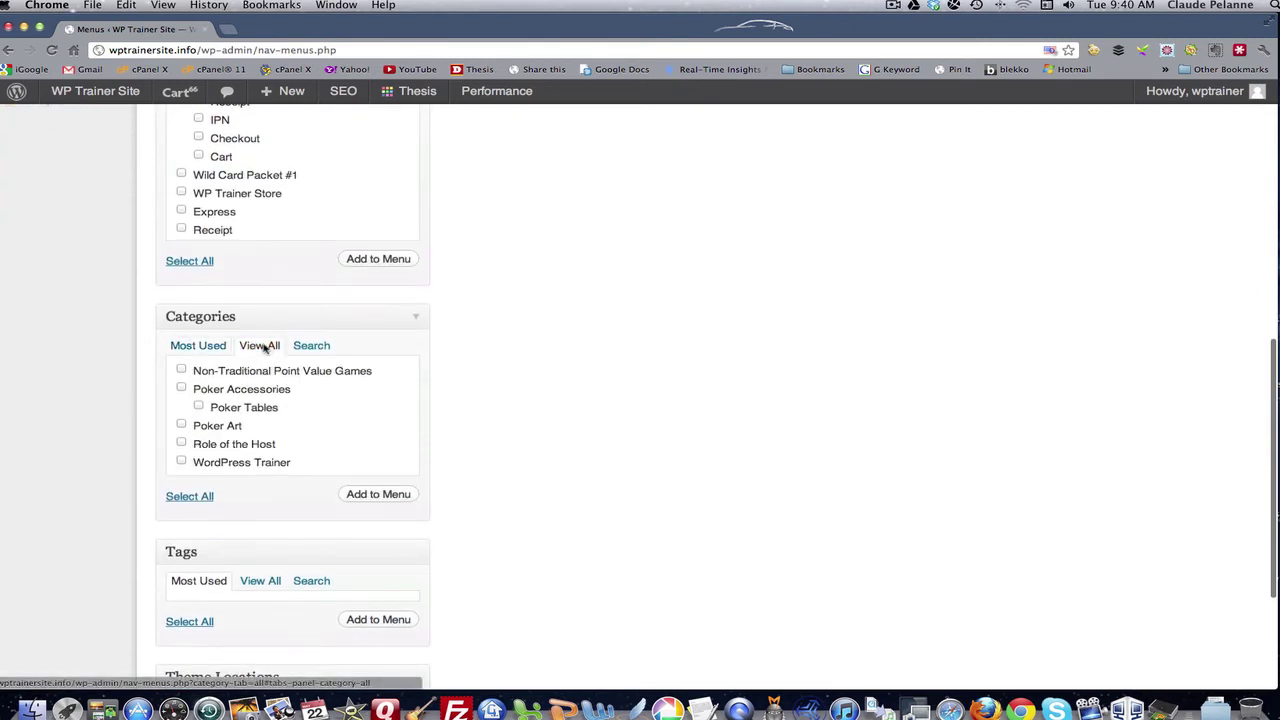
pyautogui.click(182, 370)
pyautogui.click(182, 389)
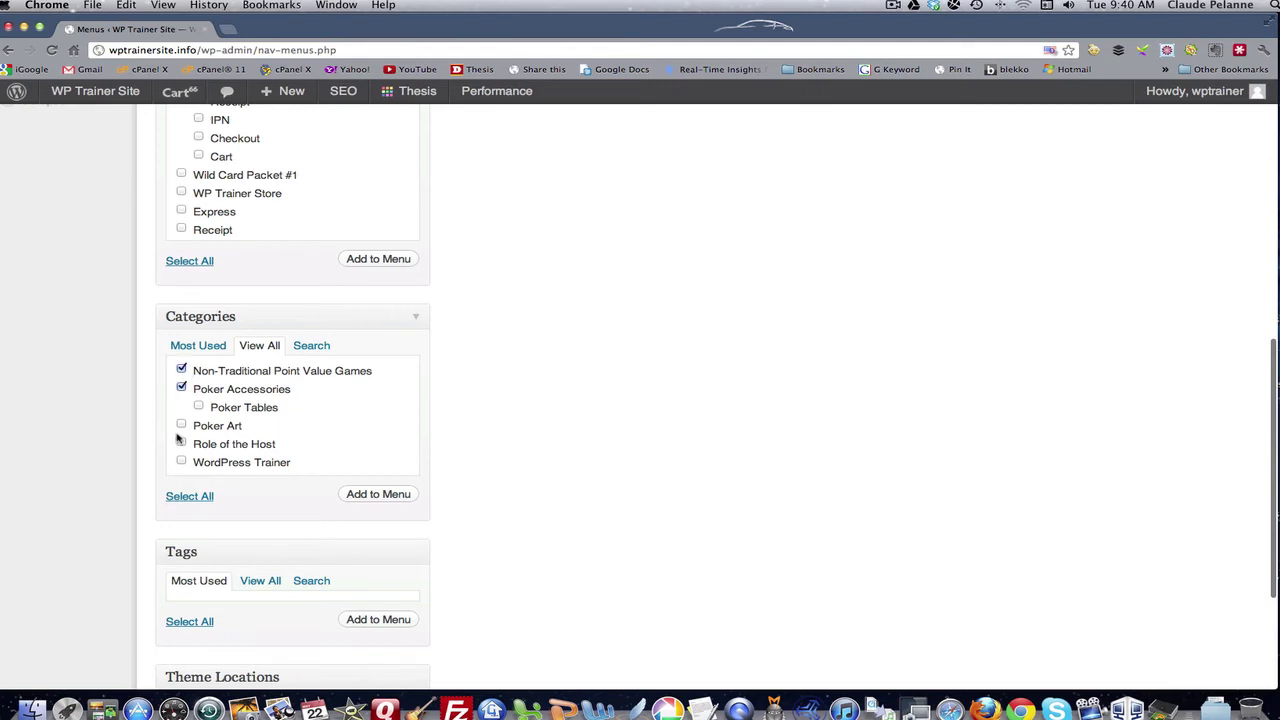
pyautogui.click(181, 427)
pyautogui.click(181, 443)
pyautogui.click(182, 461)
pyautogui.click(389, 494)
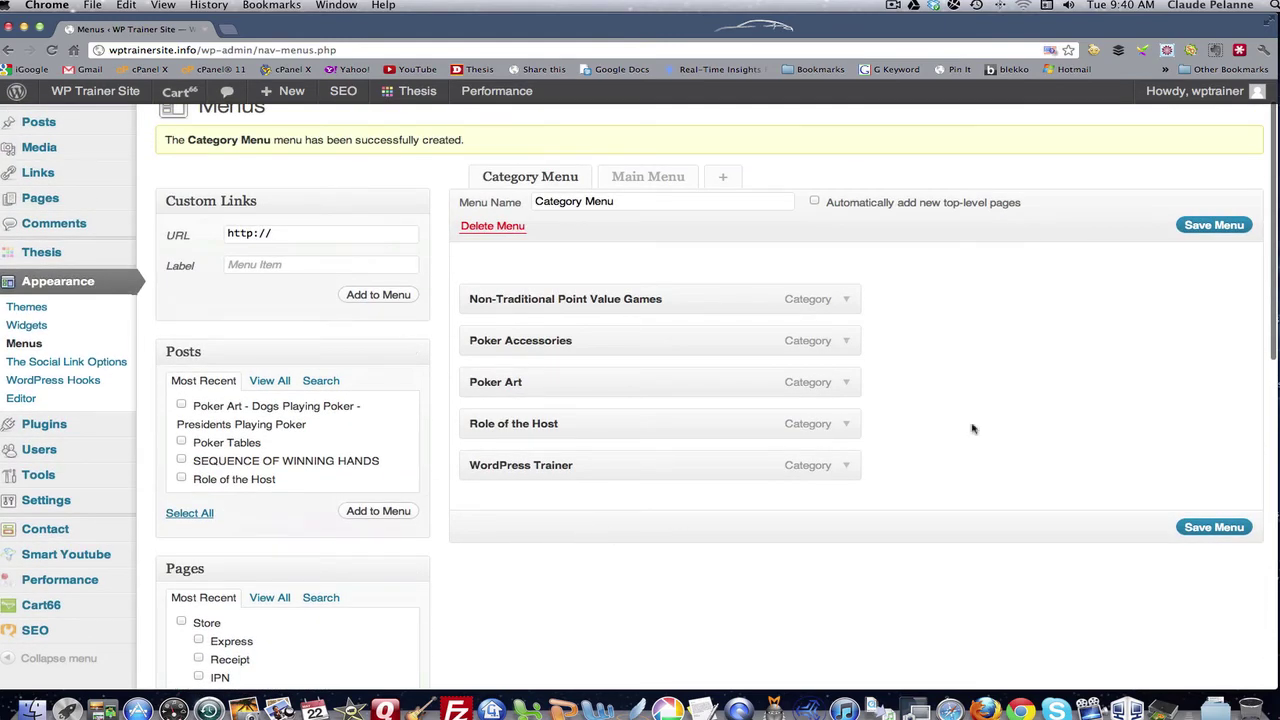
# Review the item settings of Non-Traditional Point Value Games and Poker Accessories in Category Menu, closing both without changes
pyautogui.click(847, 300)
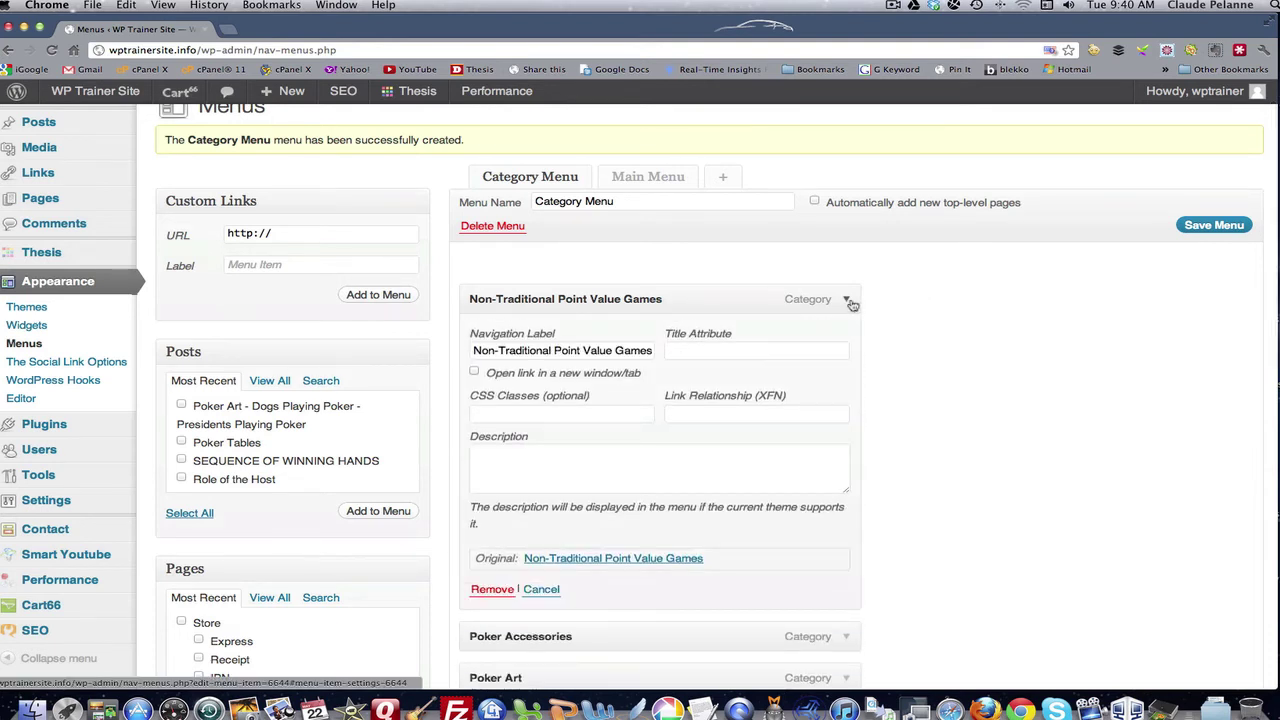
pyautogui.click(847, 301)
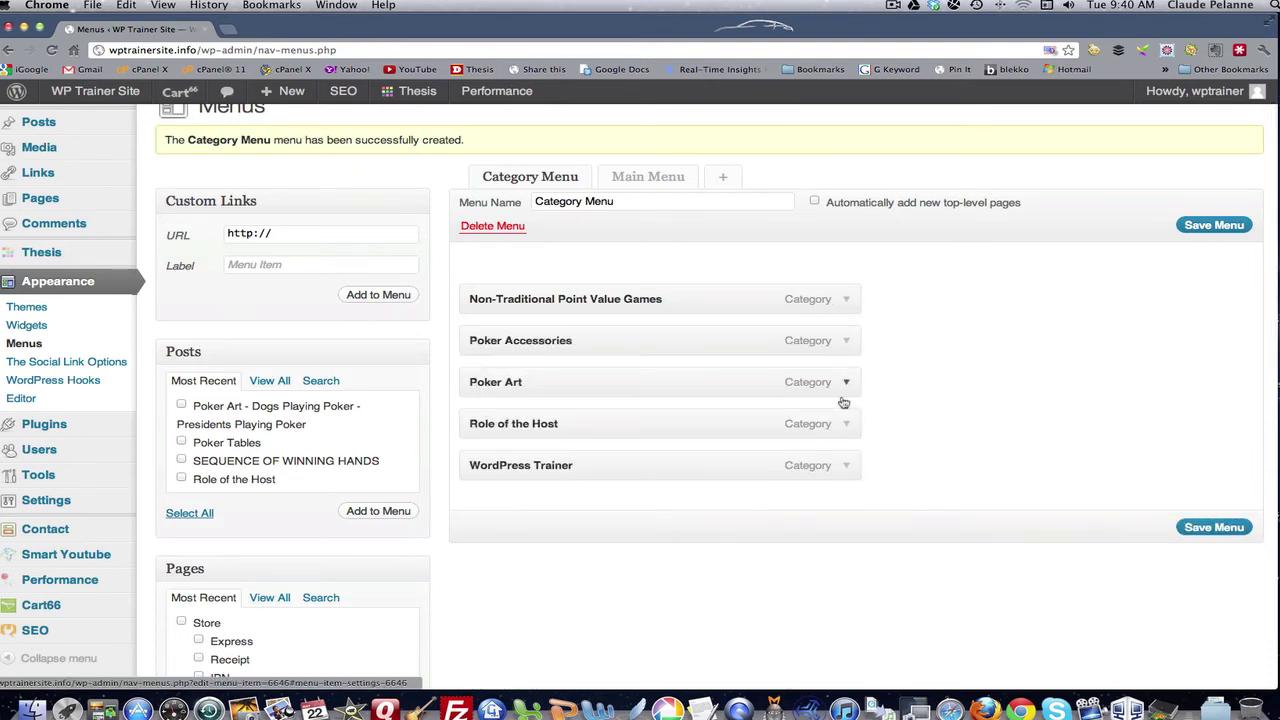
pyautogui.click(846, 342)
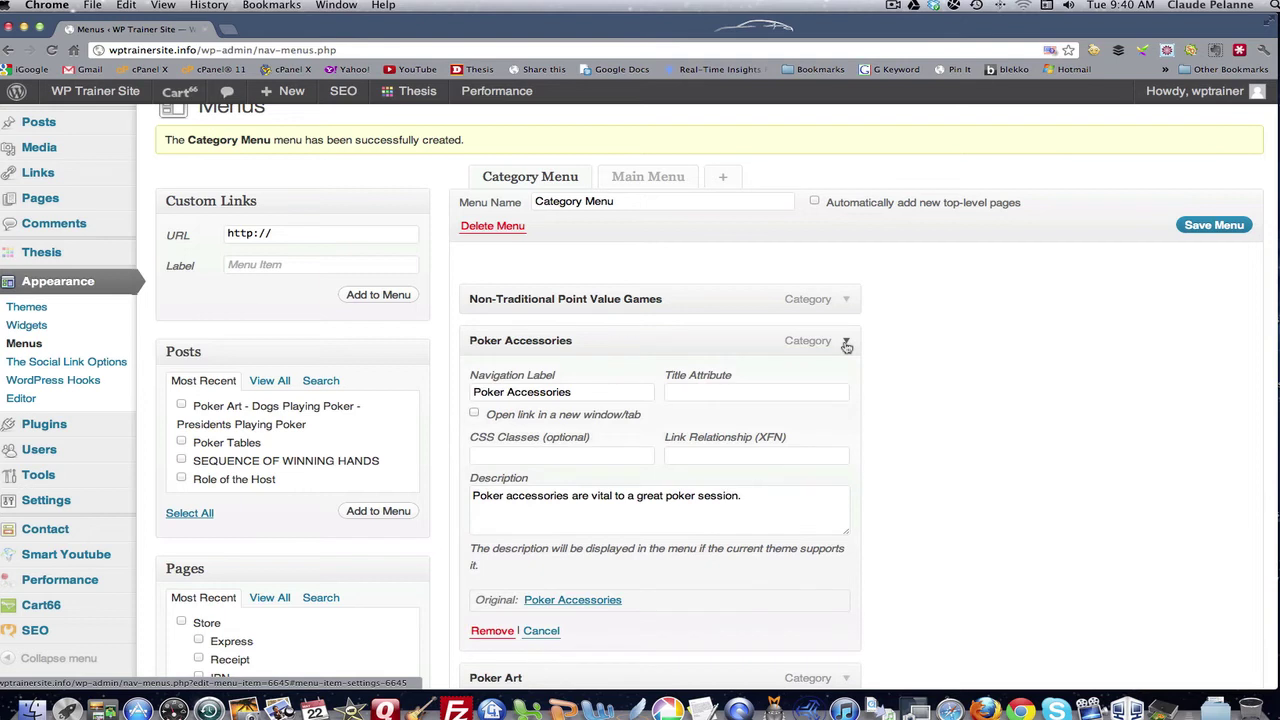
pyautogui.click(846, 342)
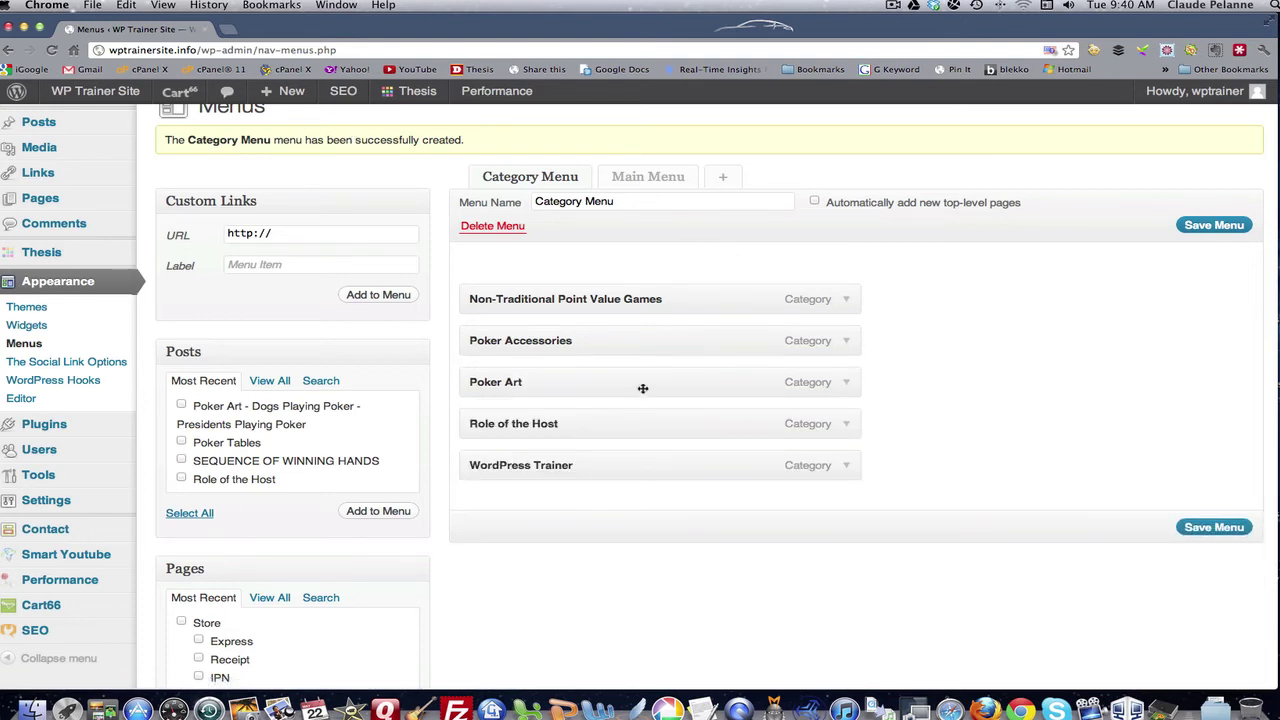
# Look over the posts, pages, categories, tags and theme locations available for building the menu
pyautogui.scroll(-3, 283, 460)
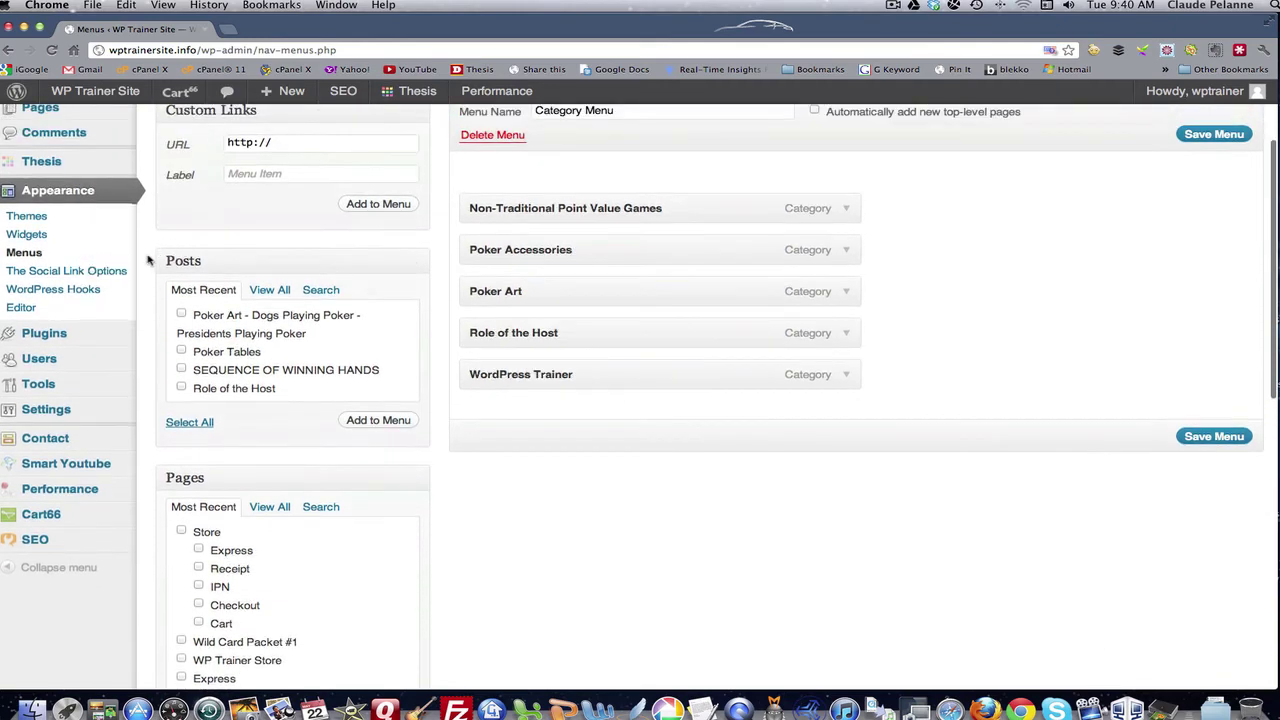
pyautogui.scroll(1, 160, 240)
pyautogui.scroll(-3, 177, 390)
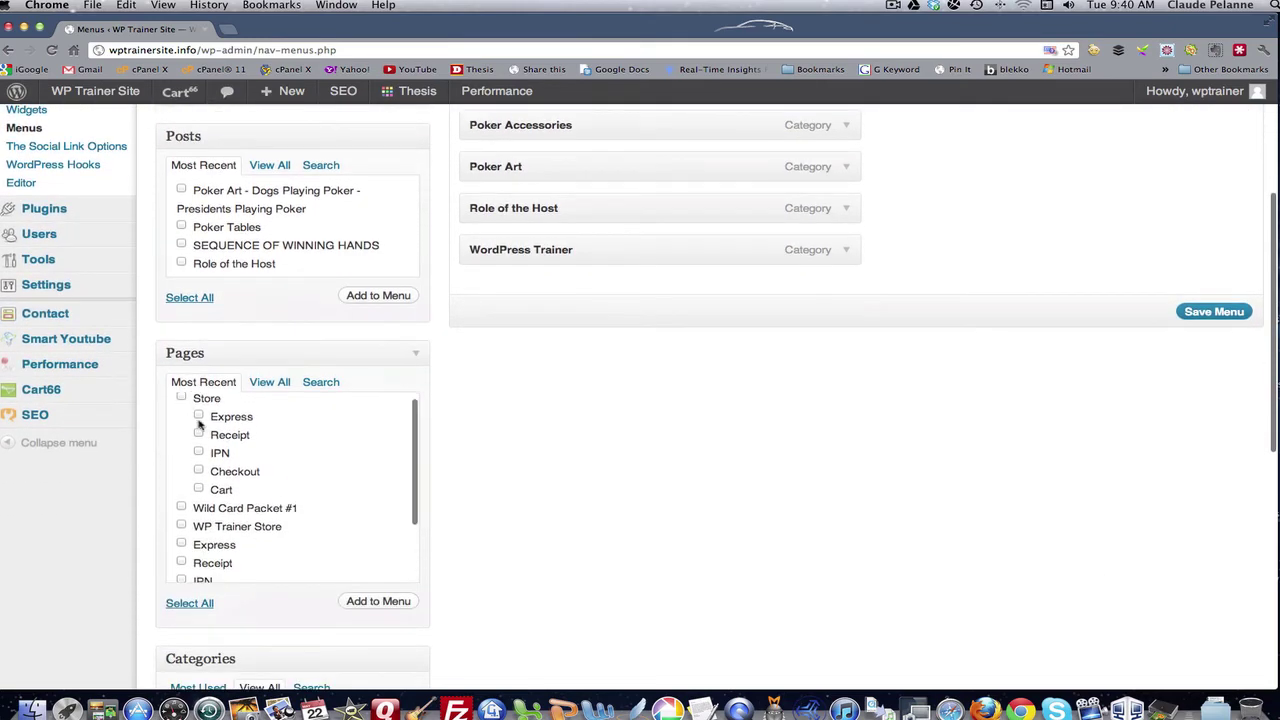
pyautogui.scroll(-8, 199, 424)
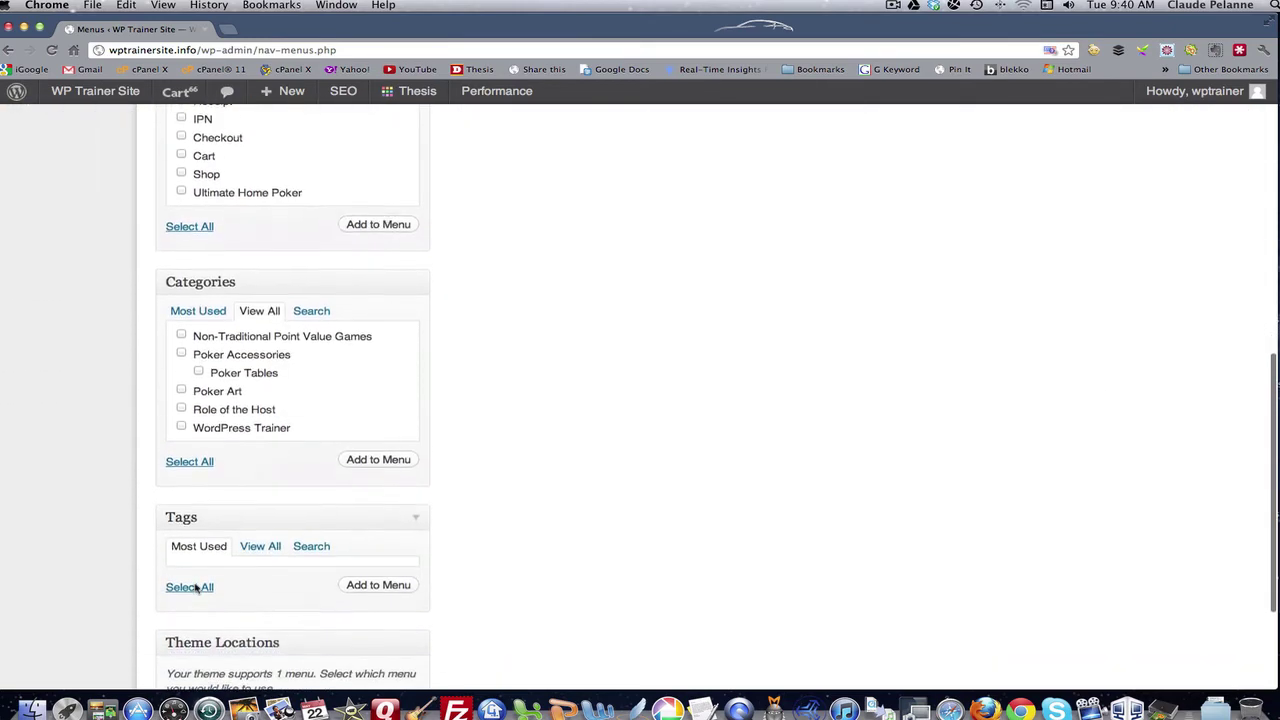
pyautogui.scroll(-1, 195, 560)
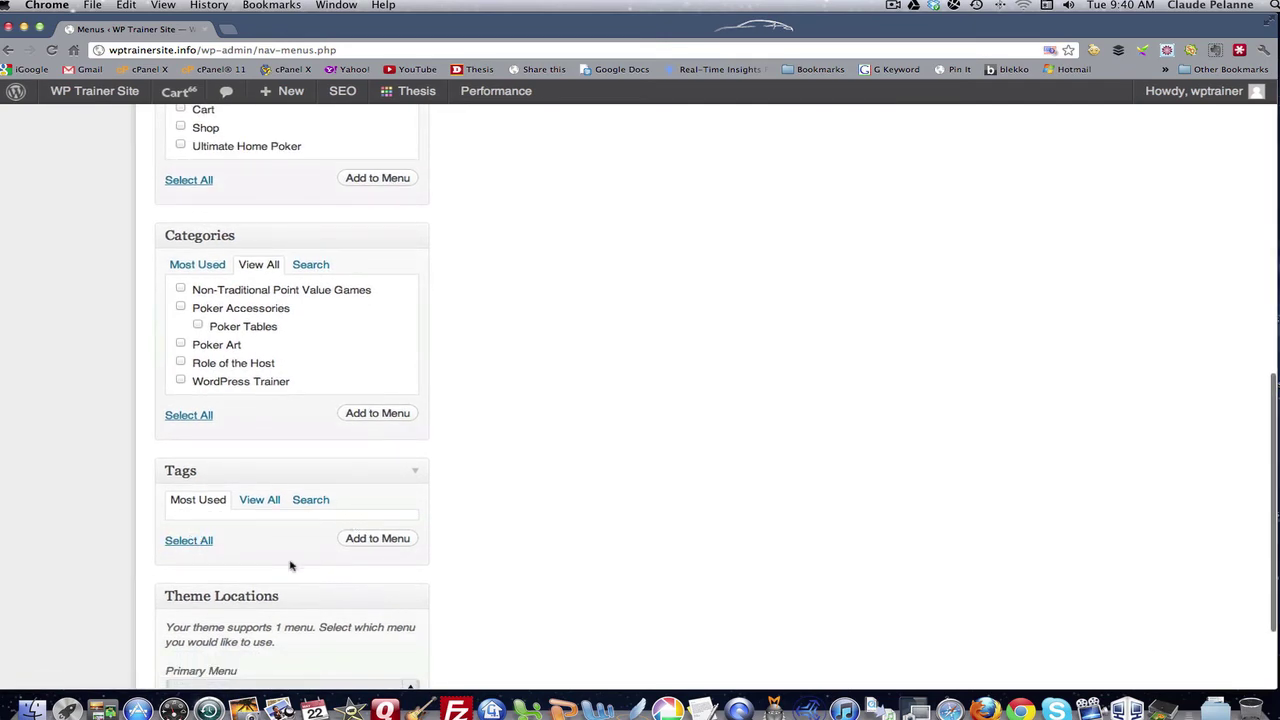
pyautogui.scroll(15, 405, 540)
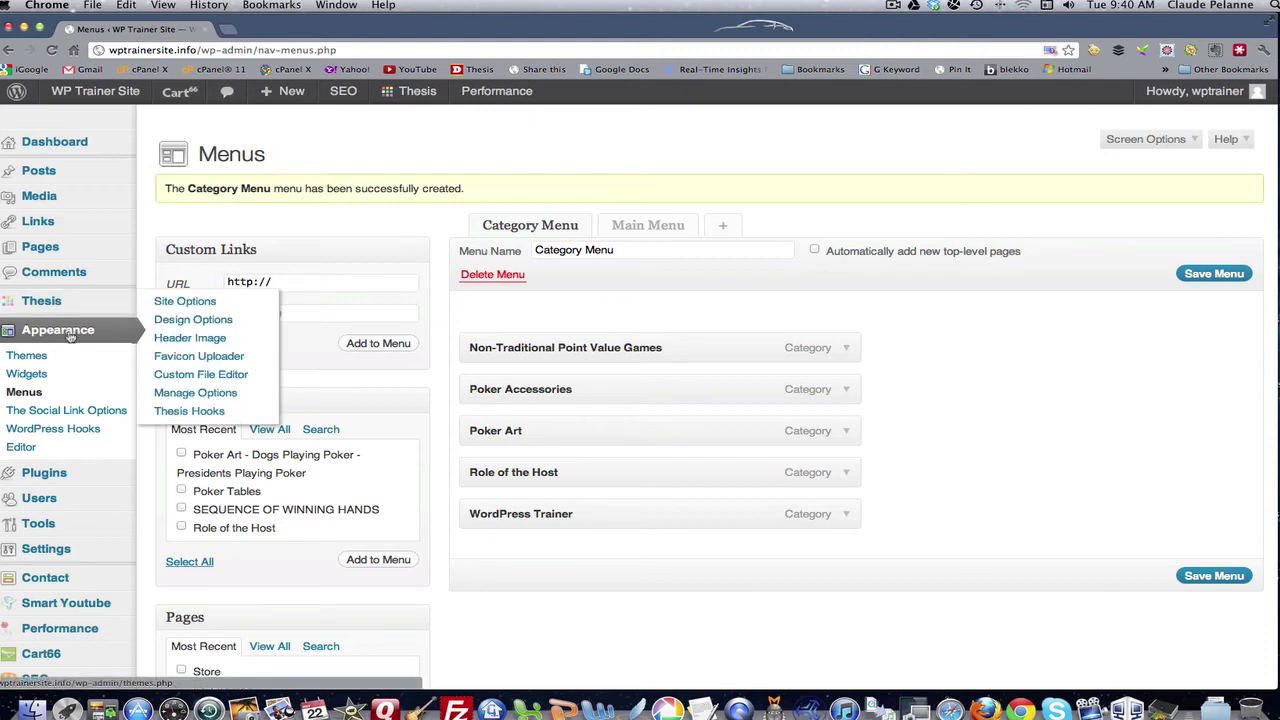
# Open the Widgets page, discarding the unsaved menu changes, and review the available and inactive widgets
pyautogui.click(25, 374)
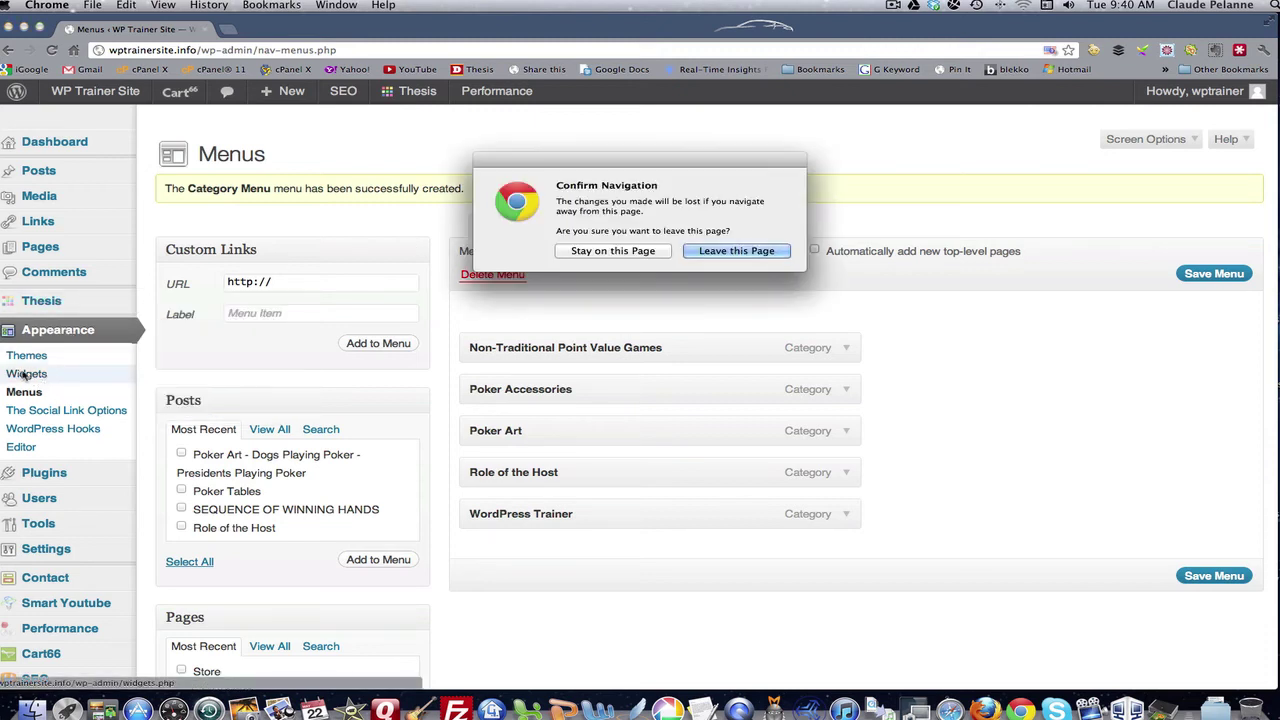
pyautogui.click(710, 252)
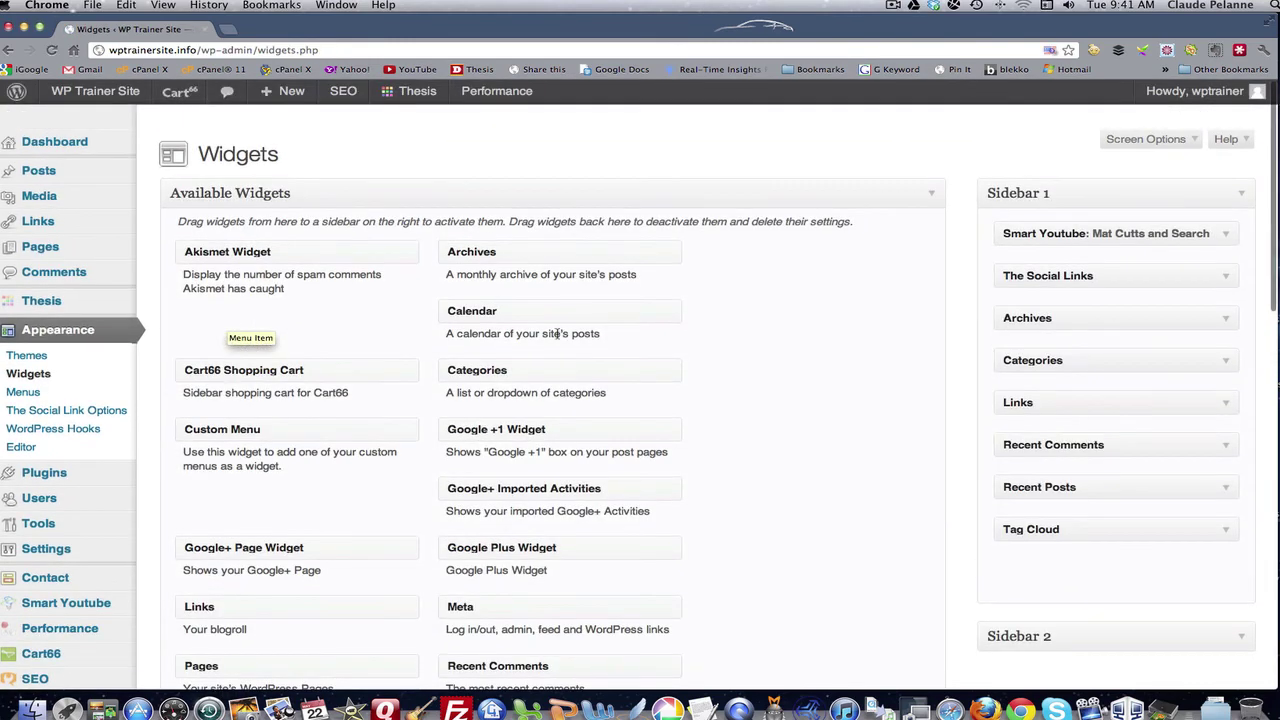
pyautogui.scroll(-3, 594, 374)
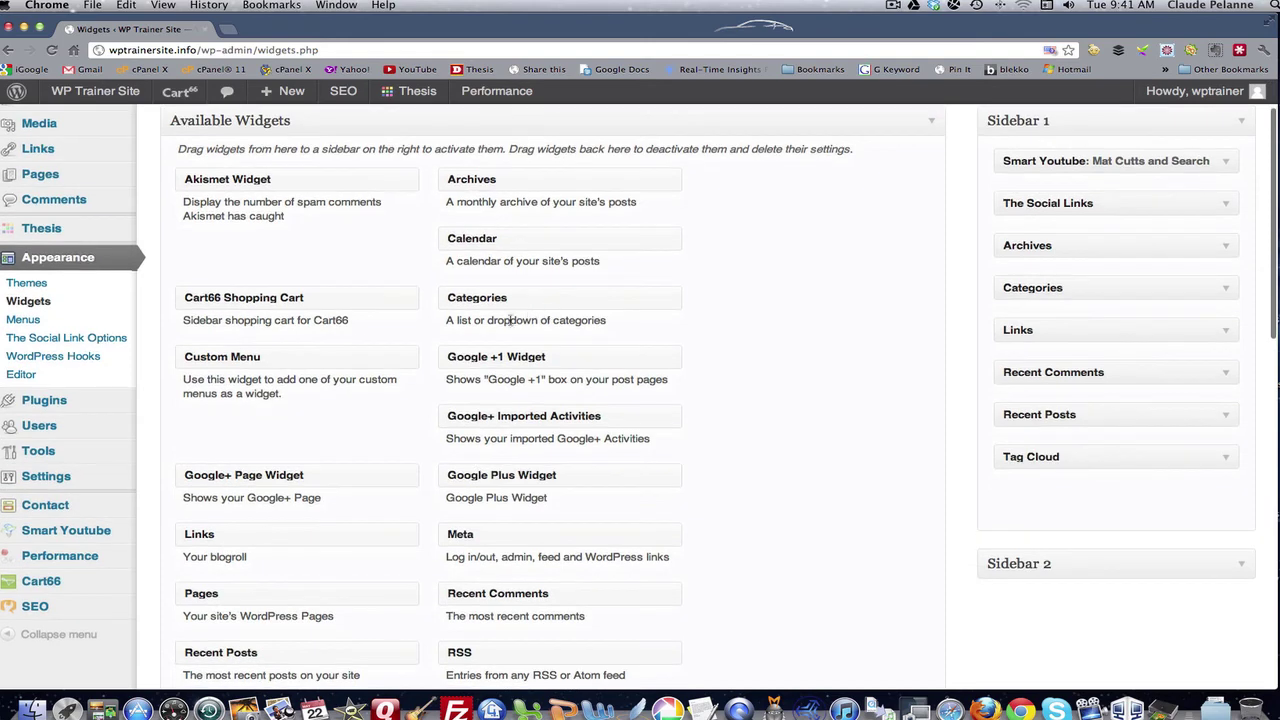
pyautogui.scroll(-1, 516, 306)
pyautogui.scroll(-2, 663, 383)
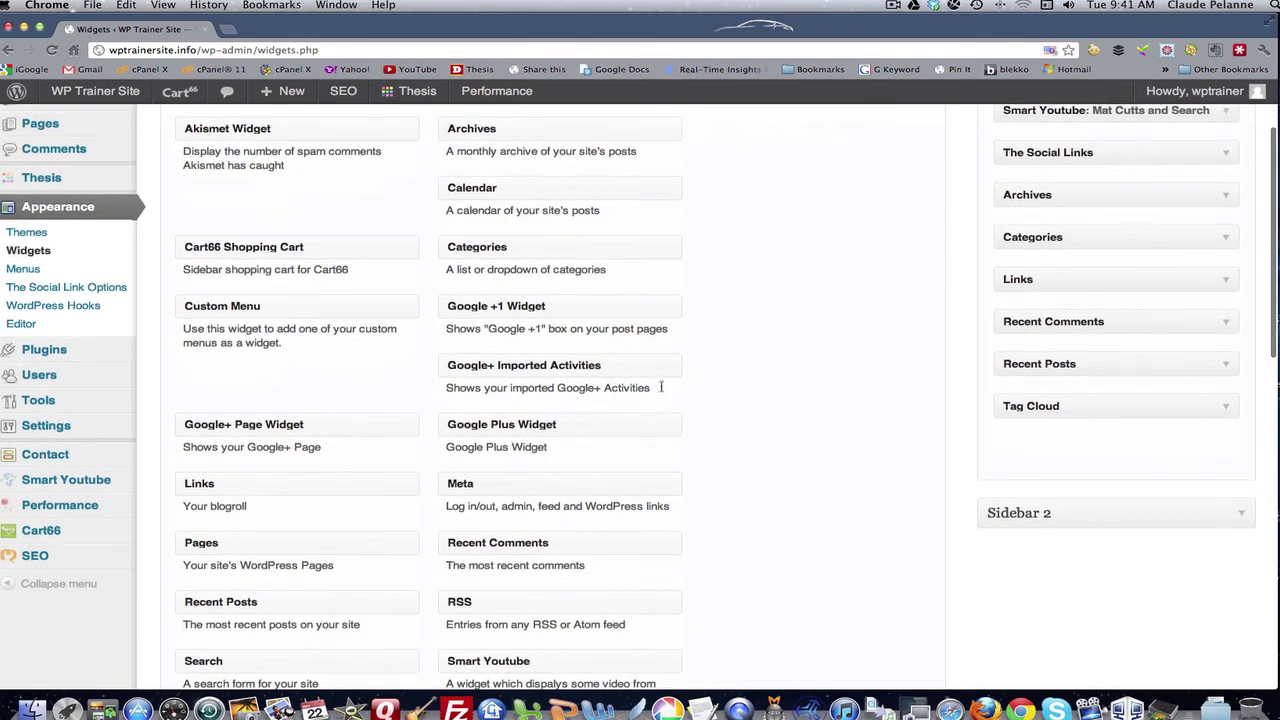
pyautogui.scroll(-10, 674, 408)
pyautogui.scroll(-7, 673, 408)
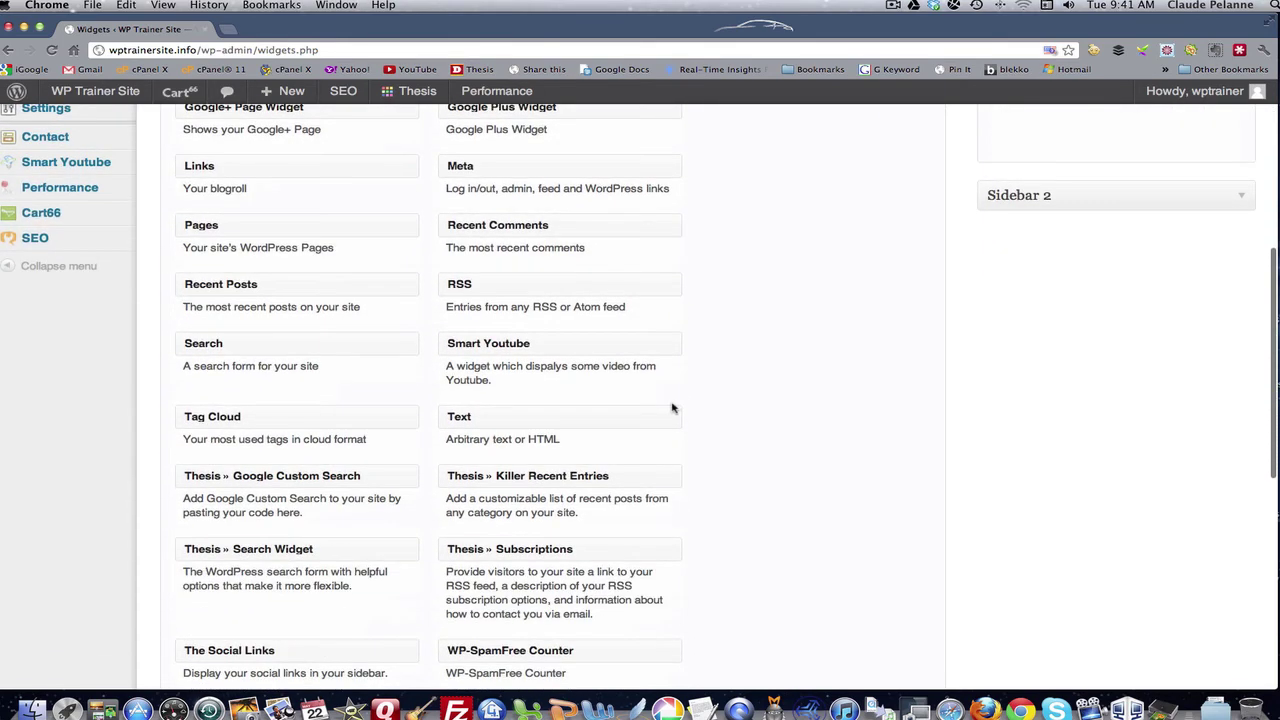
pyautogui.scroll(-10, 672, 408)
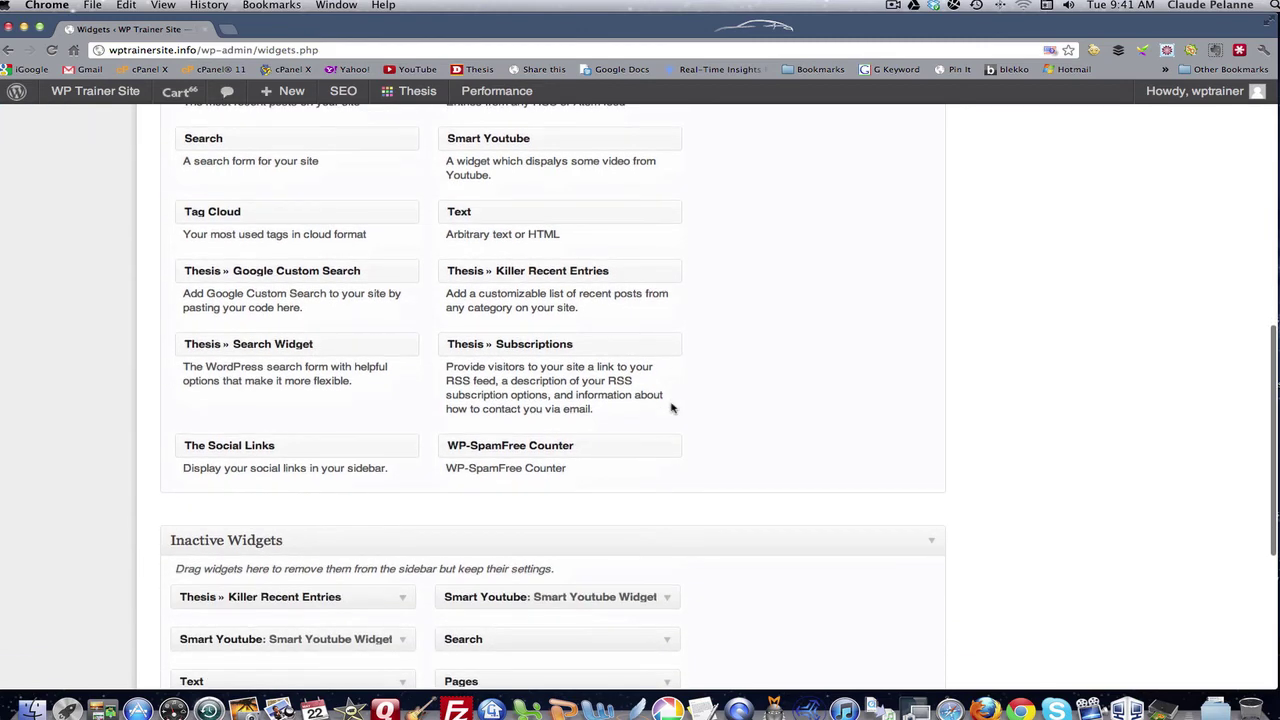
pyautogui.scroll(-2, 672, 408)
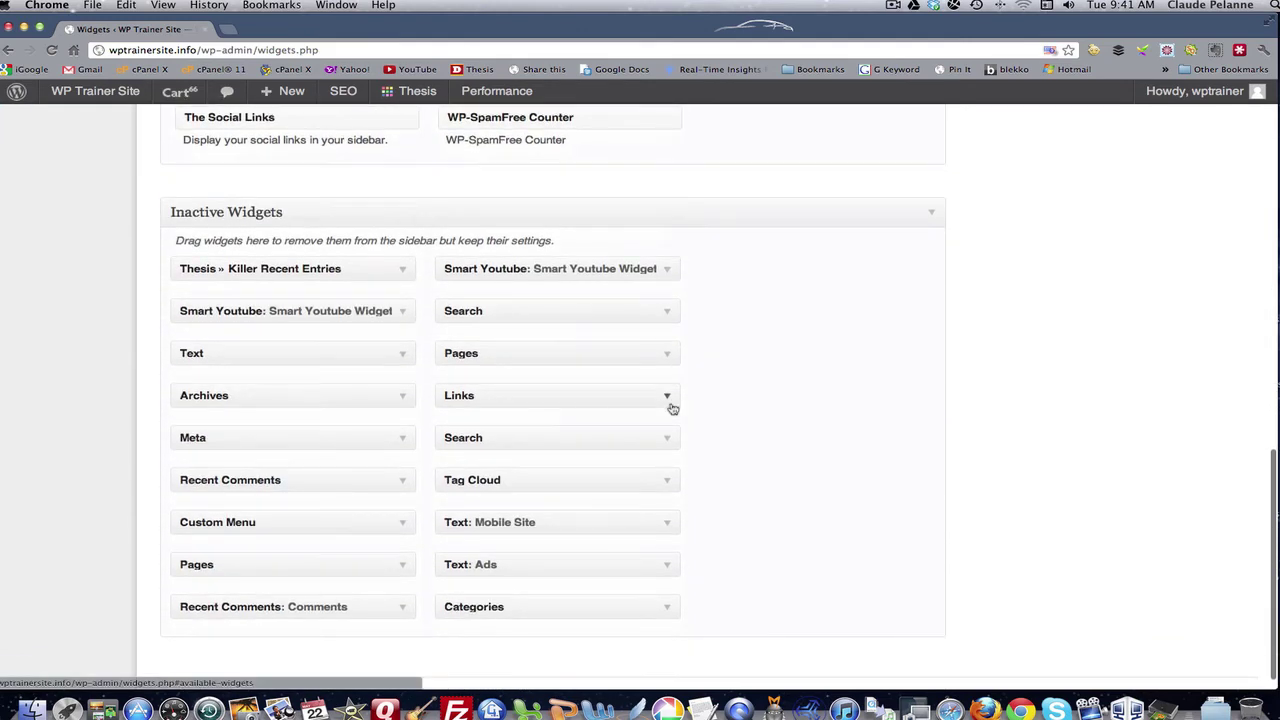
pyautogui.scroll(20, 672, 408)
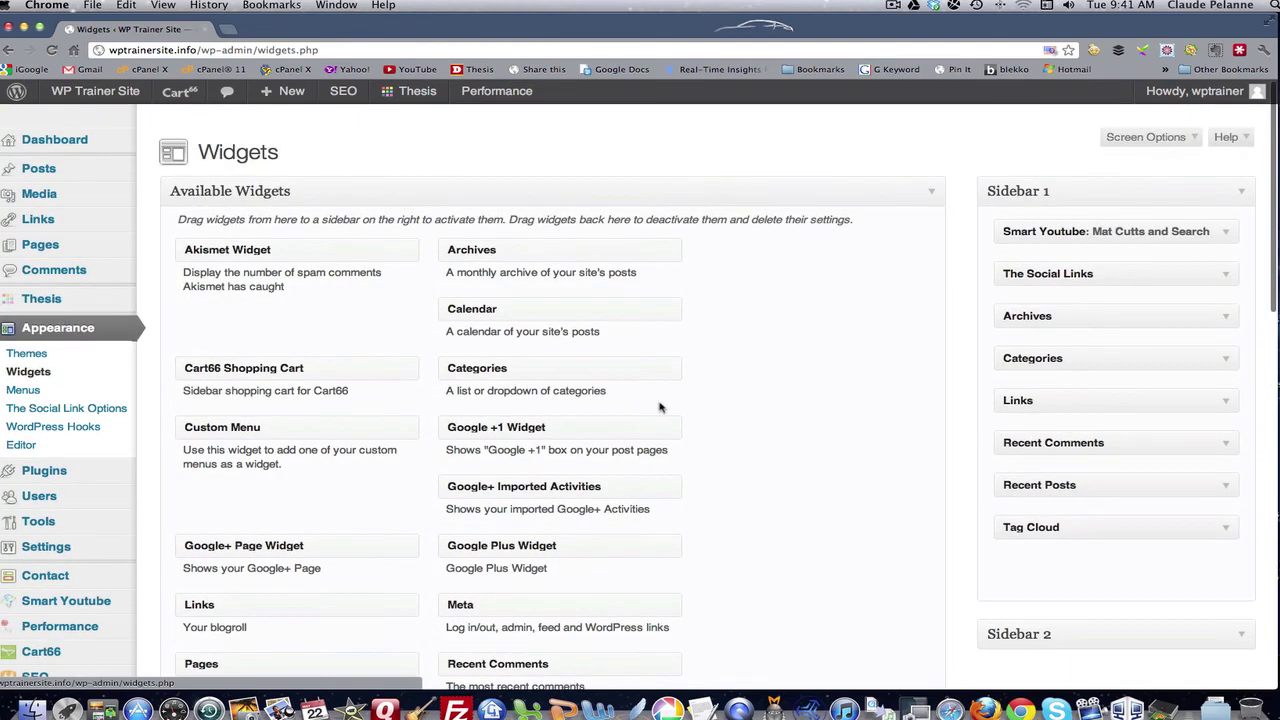
pyautogui.scroll(-4, 660, 405)
pyautogui.scroll(2, 600, 360)
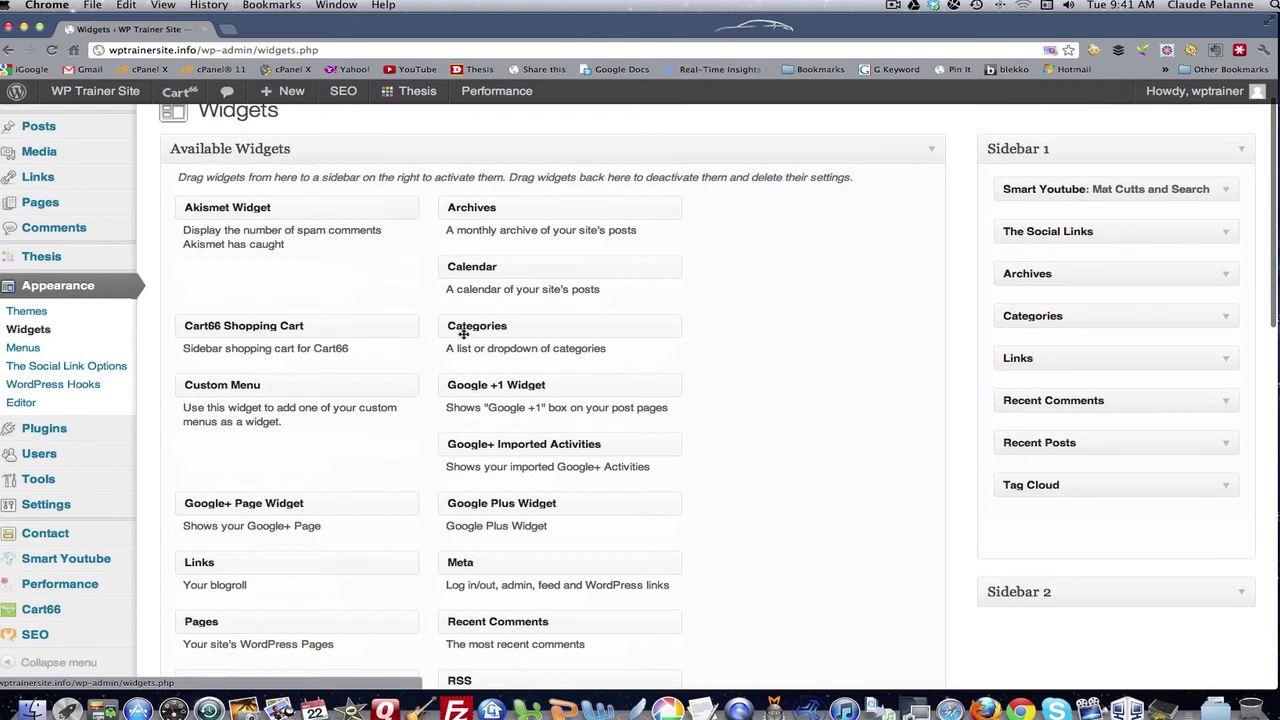
# Inspect the options of the Categories widget in Sidebar 1, closing it without changes
pyautogui.moveTo(463, 328); pyautogui.dragTo(850, 350)
pyautogui.click(1228, 317)
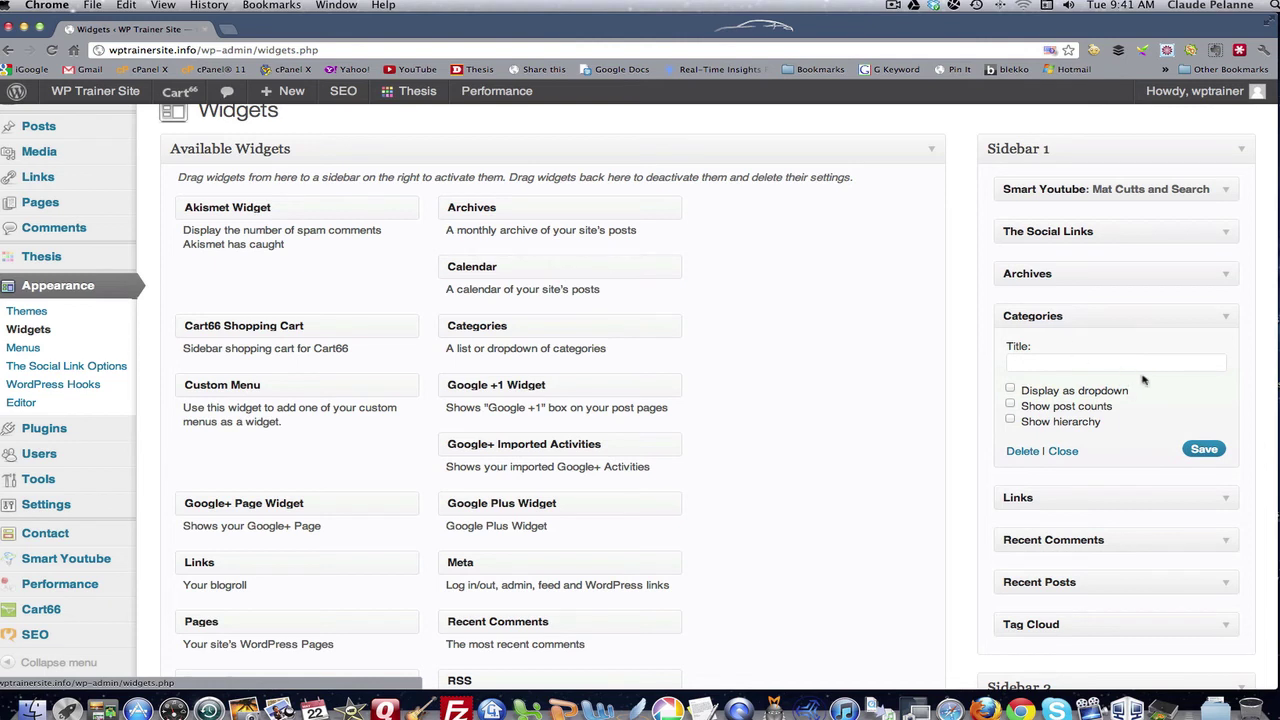
pyautogui.click(1226, 318)
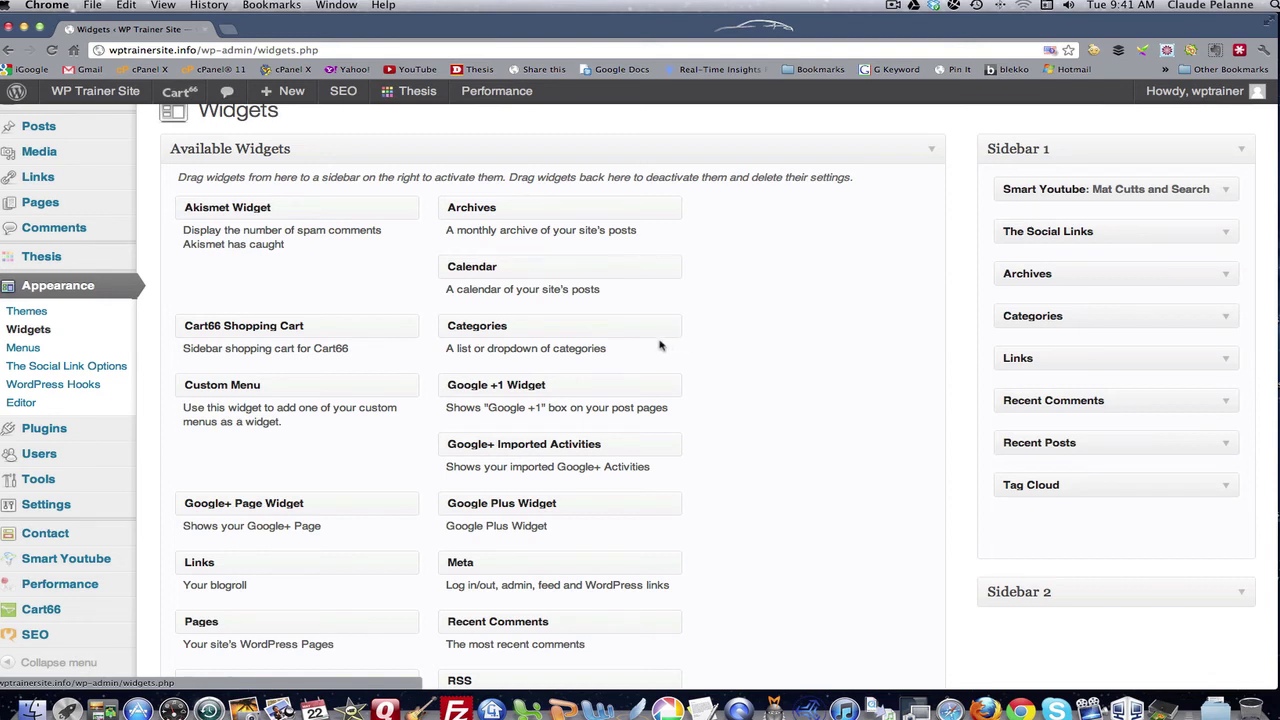
# Add a Custom Menu widget below Categories in Sidebar 1, assign it Main Menu, title it Mian Menu and save it
pyautogui.moveTo(278, 384); pyautogui.dragTo(1086, 350)
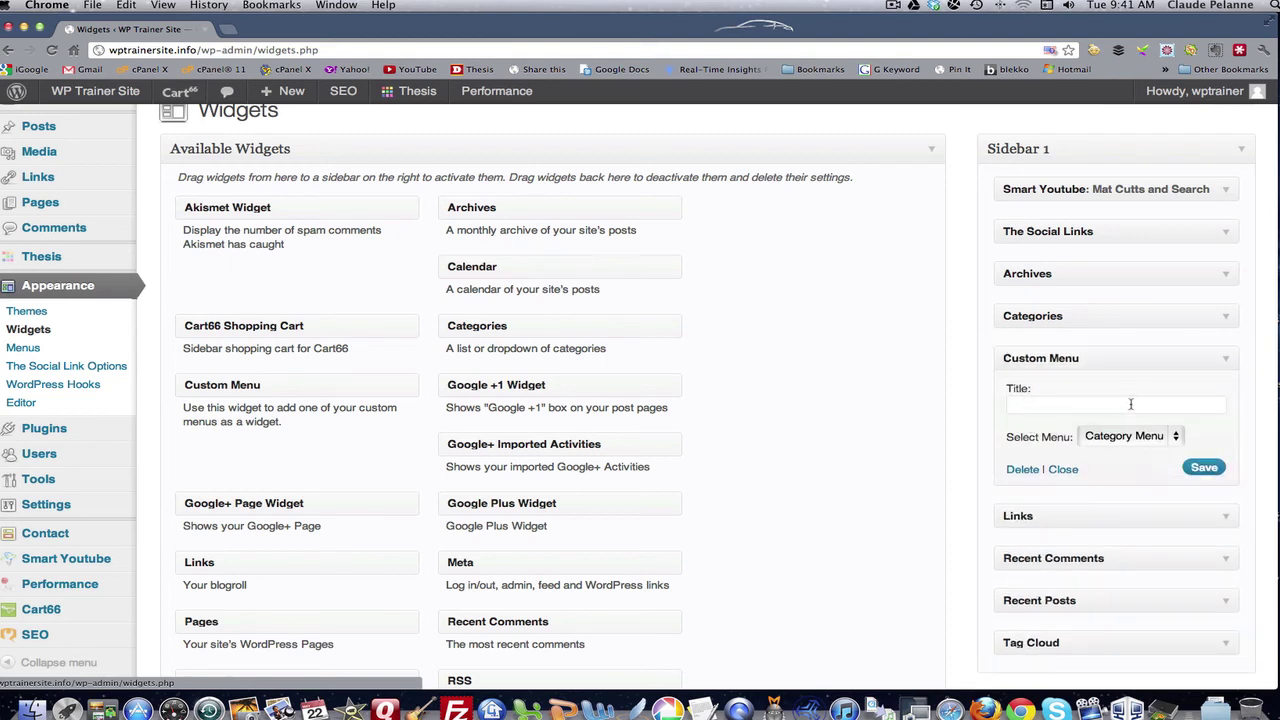
pyautogui.click(1178, 440)
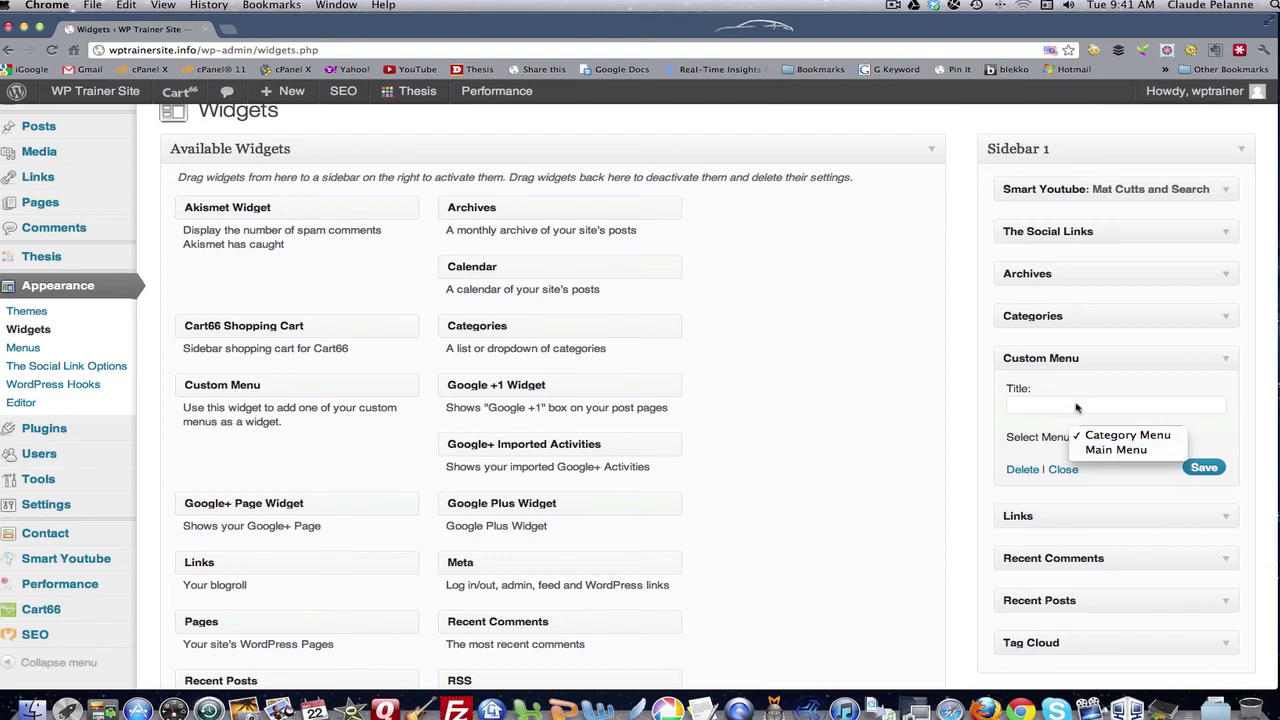
pyautogui.click(1101, 452)
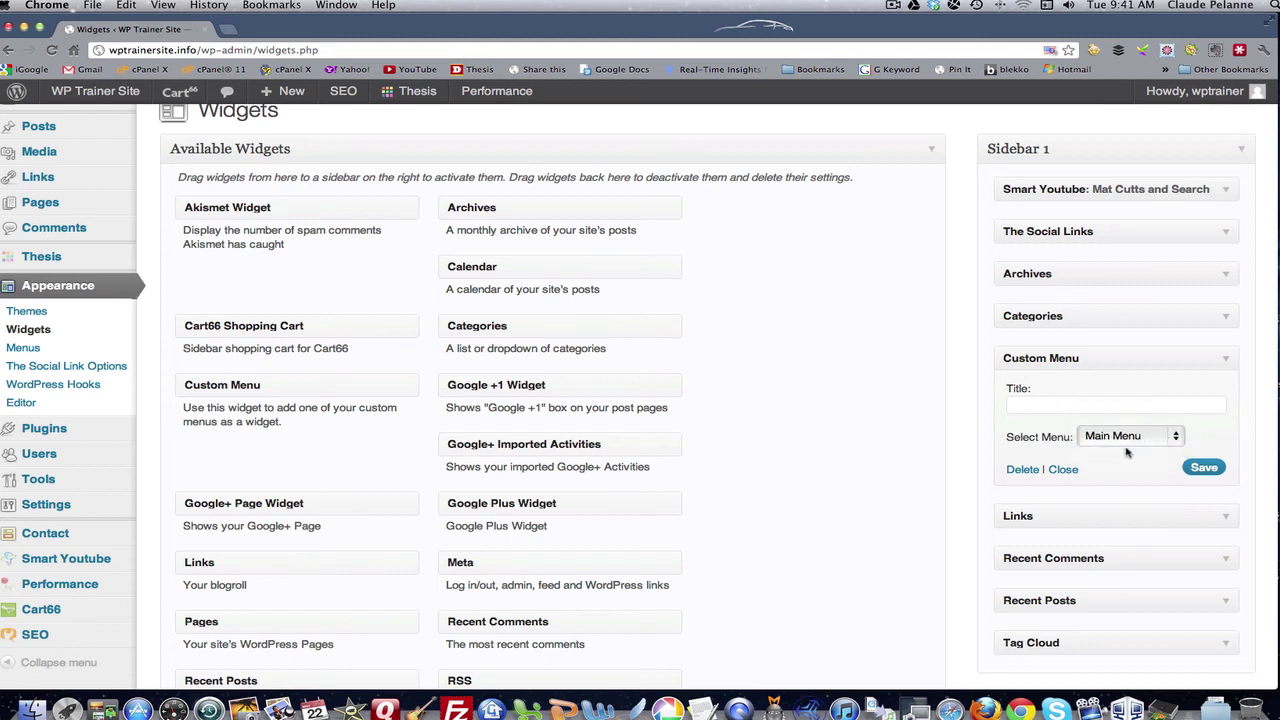
pyautogui.click(1027, 402)
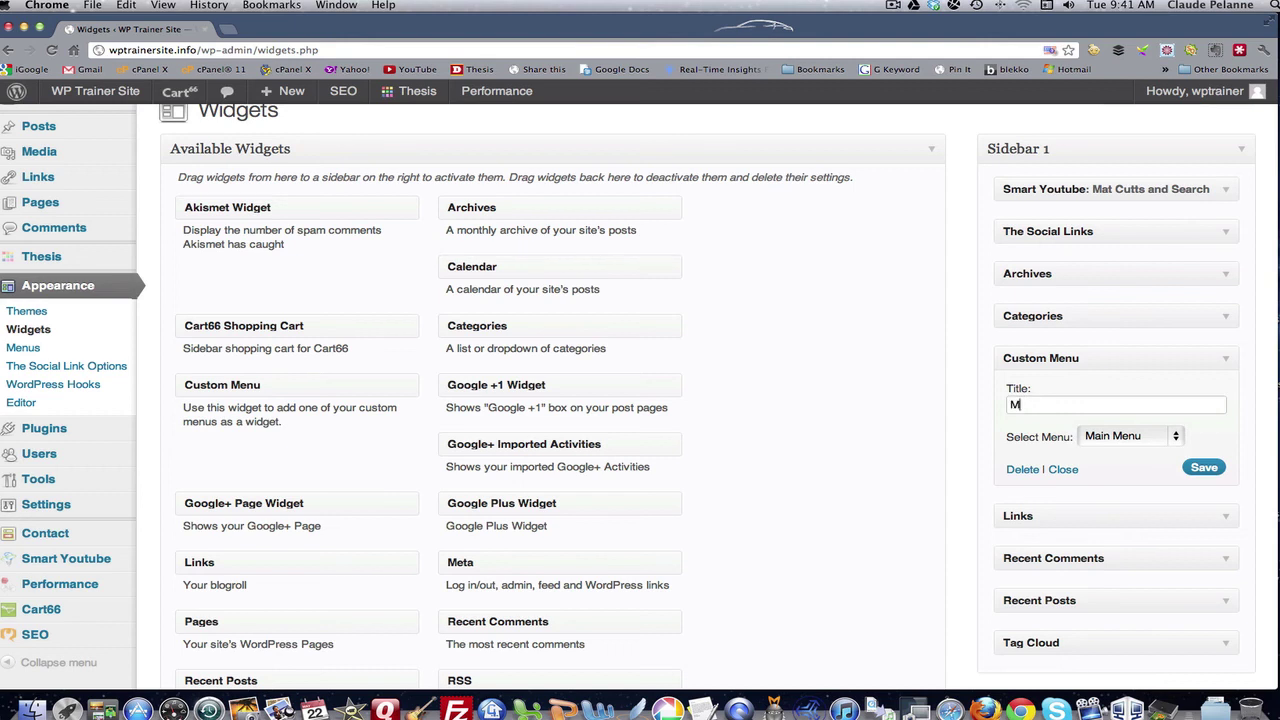
pyautogui.write('Mian Menu')
pyautogui.click(1204, 468)
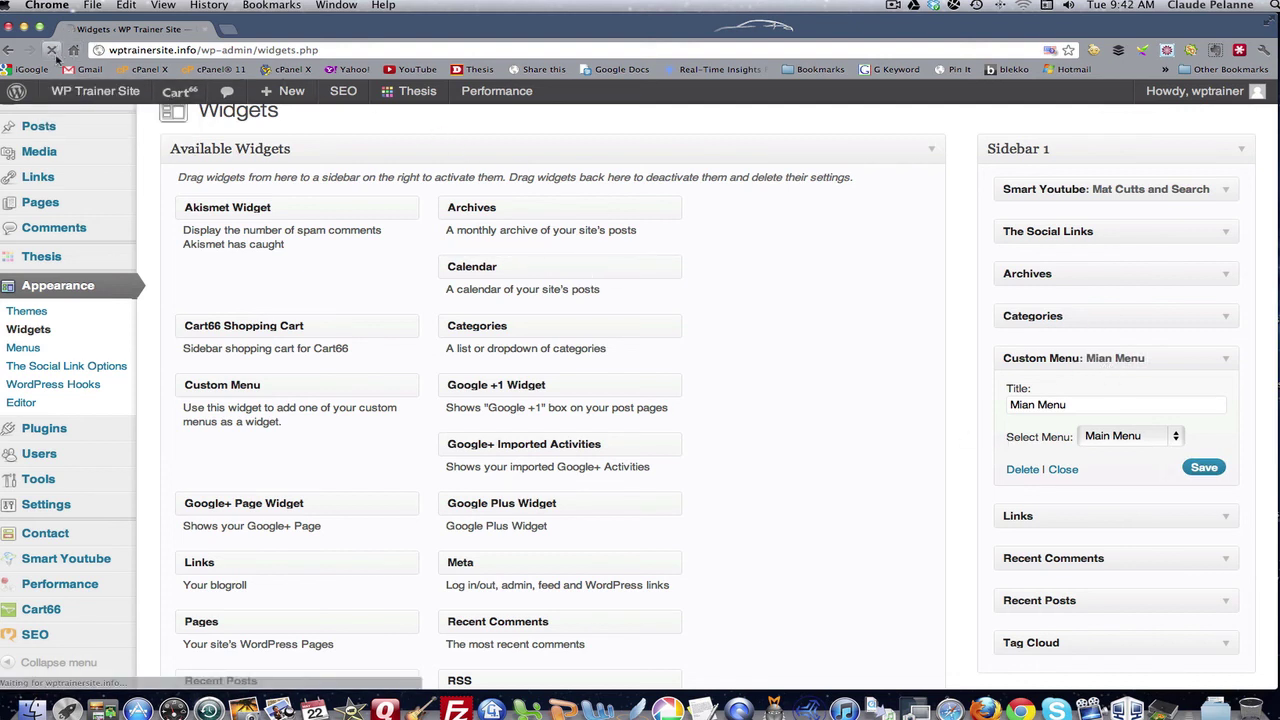
pyautogui.click(43, 368)
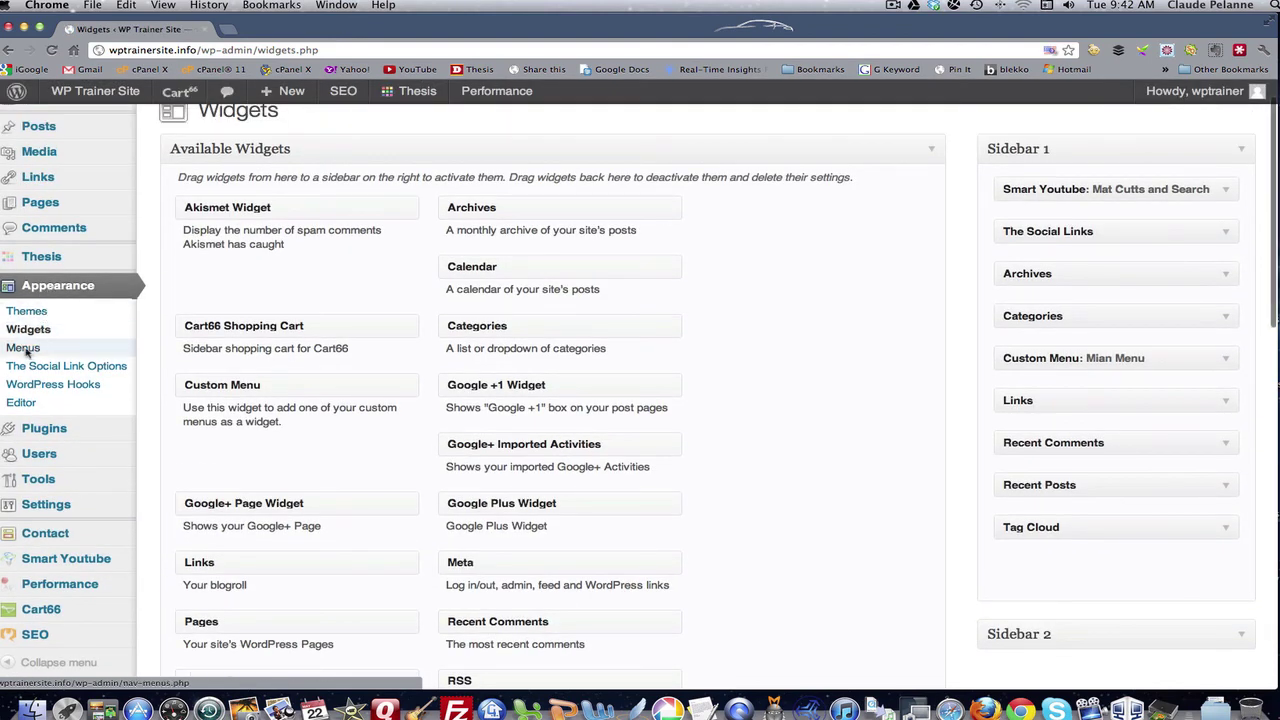
# Return to the Menus page and review its screen options, closing them without changes
pyautogui.click(26, 348)
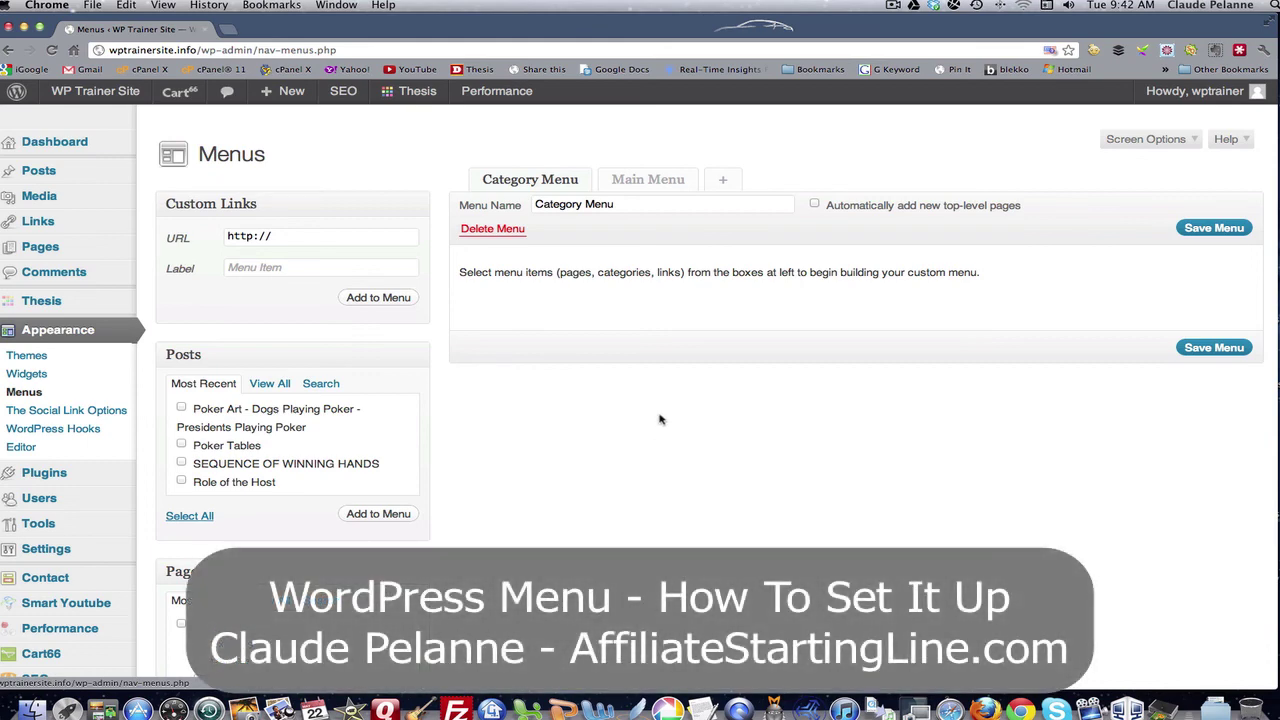
pyautogui.scroll(1, 783, 500)
pyautogui.scroll(-1, 783, 500)
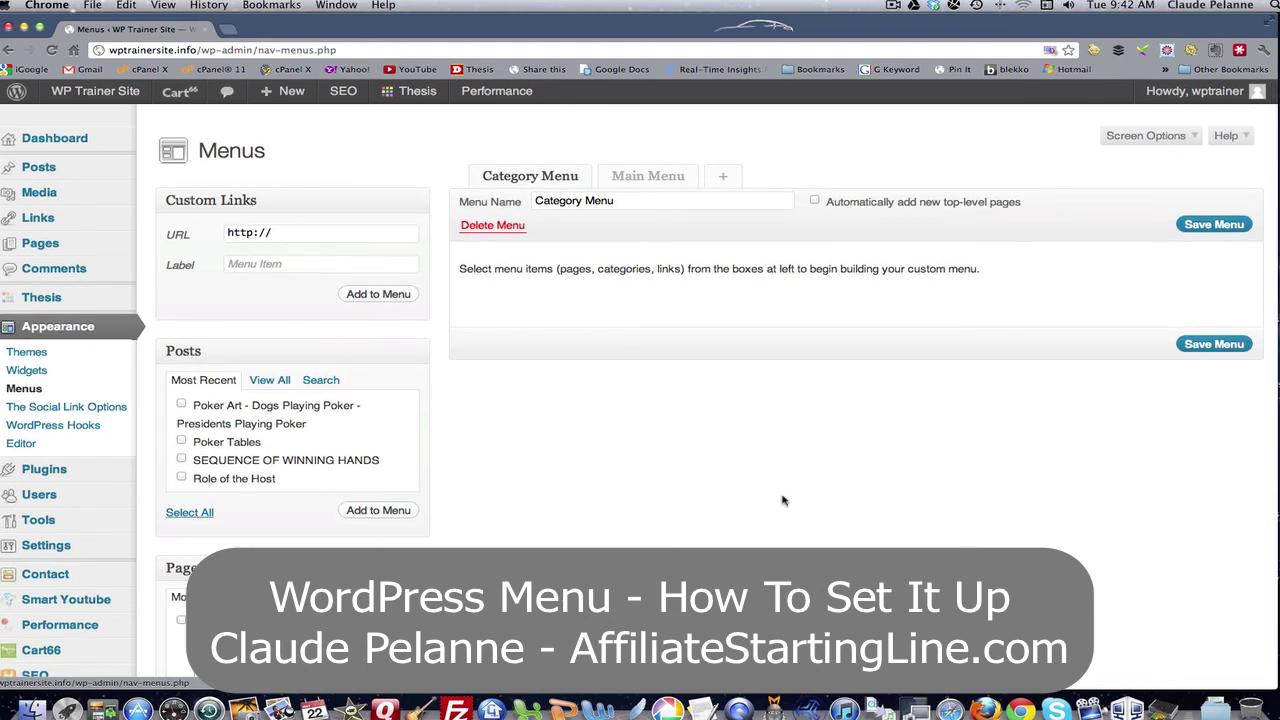
pyautogui.click(1149, 137)
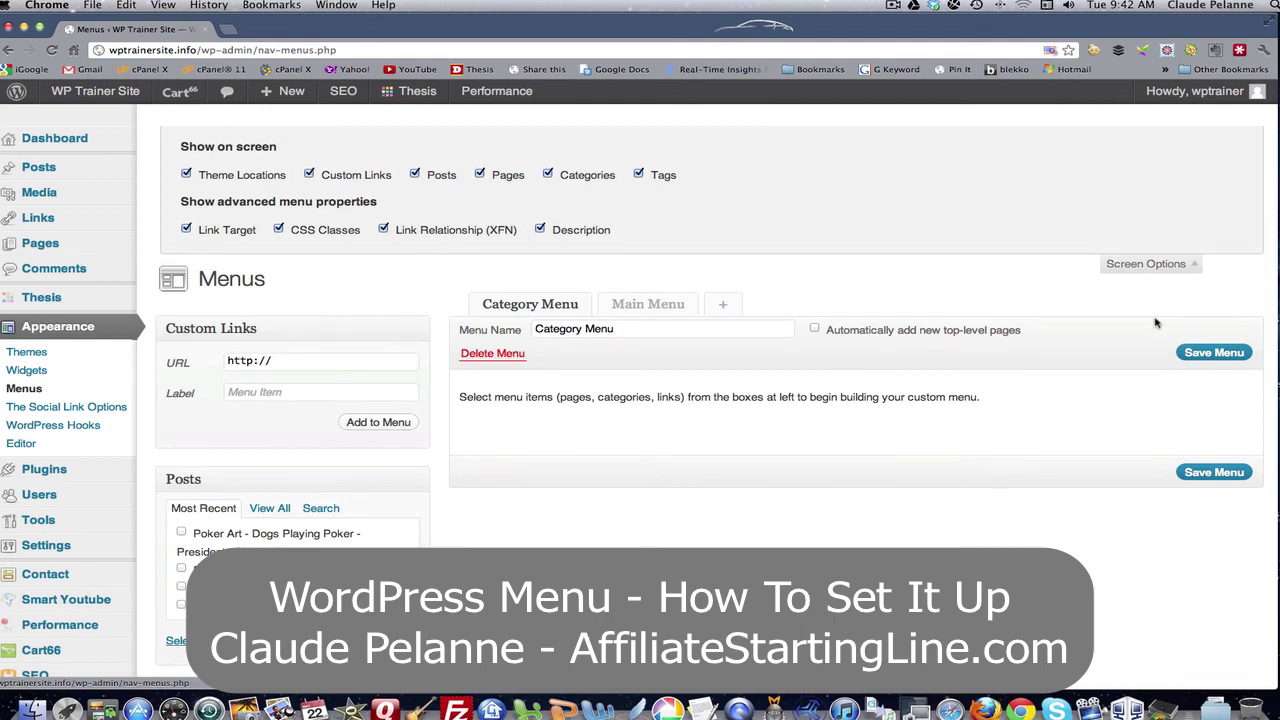
pyautogui.click(1148, 264)
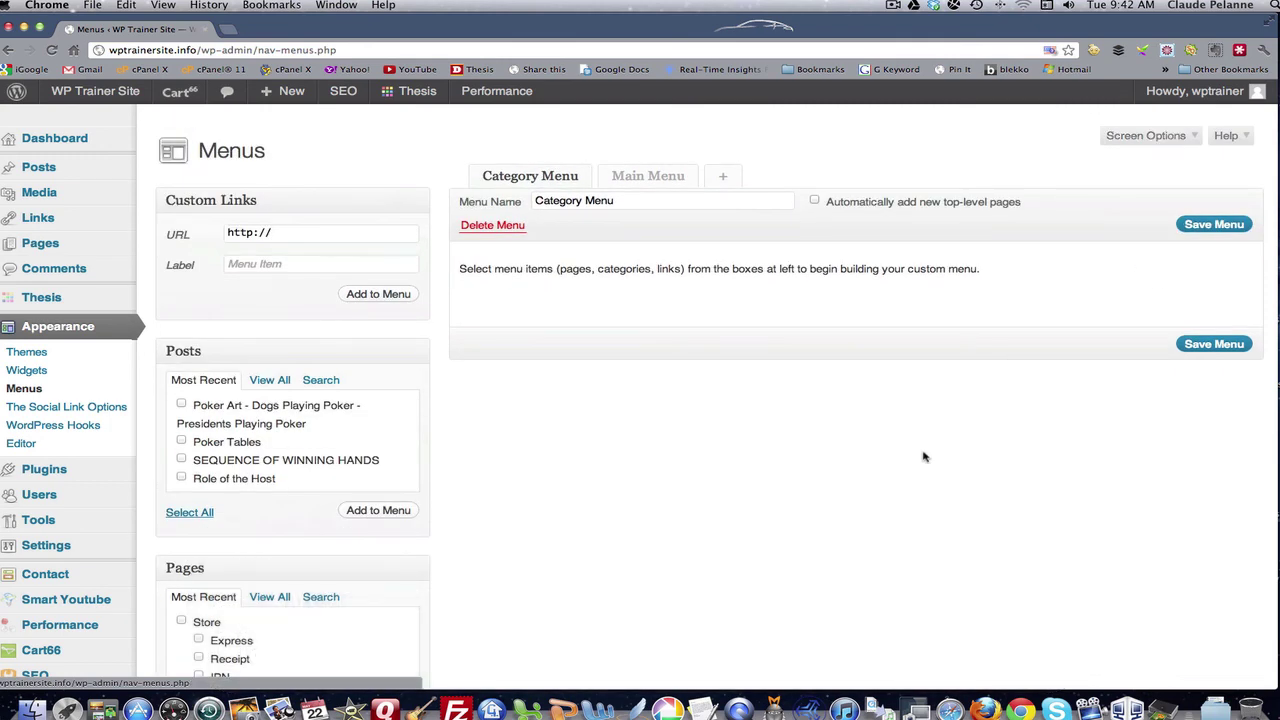